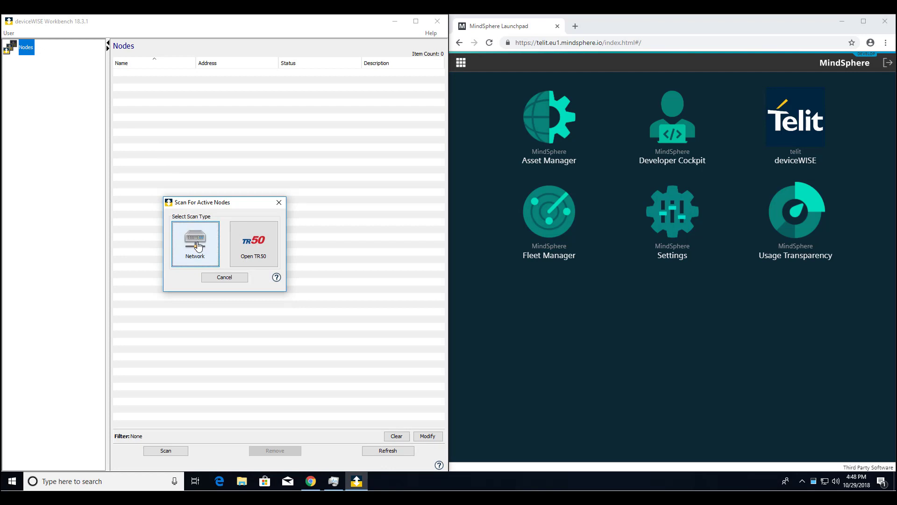
# Scan the network for the node at localhost and open its MindSphere onboarding settings.
pyautogui.click(198, 248)
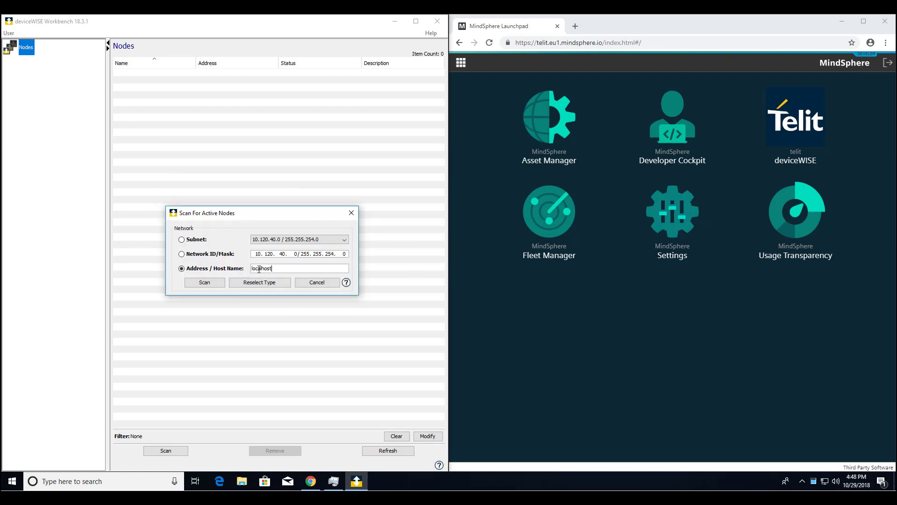
pyautogui.click(220, 284)
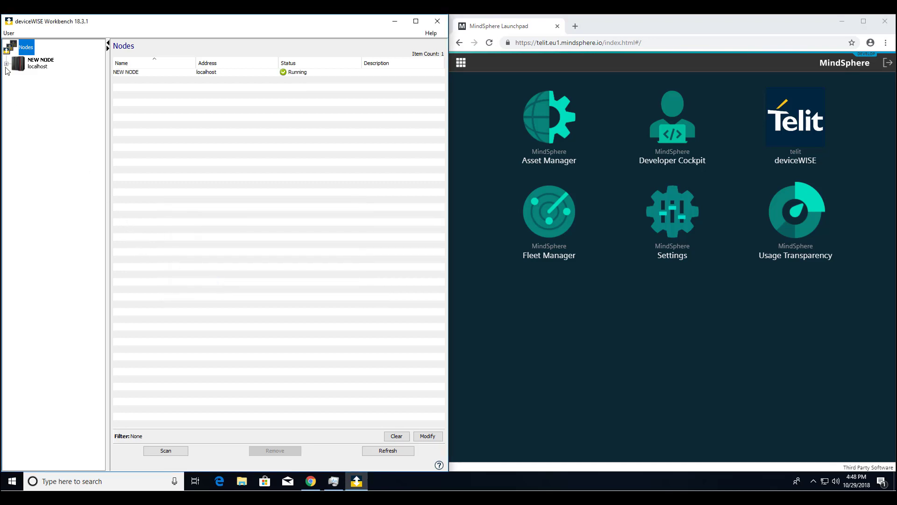
pyautogui.click(7, 64)
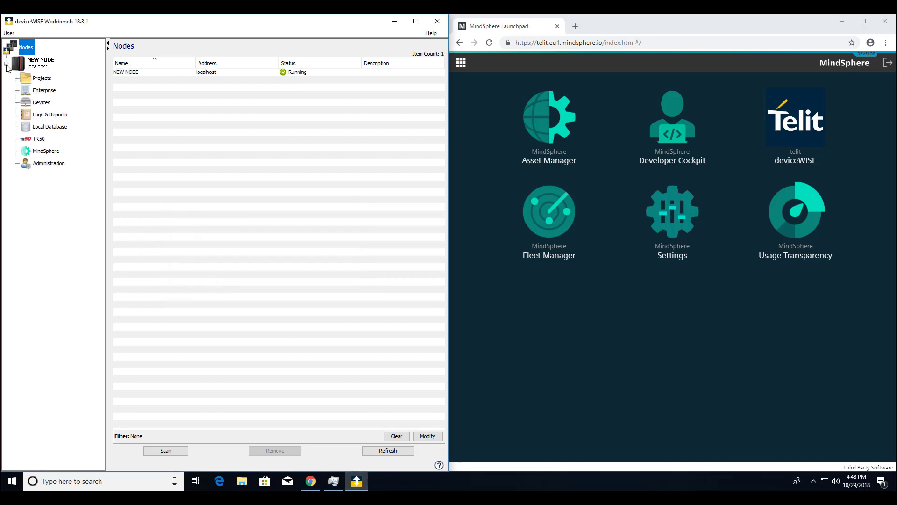
pyautogui.click(35, 151)
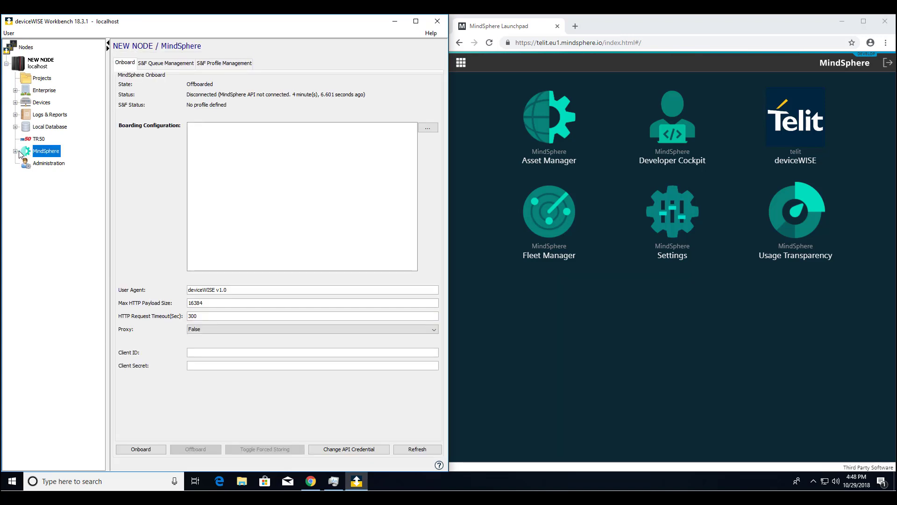
pyautogui.click(15, 151)
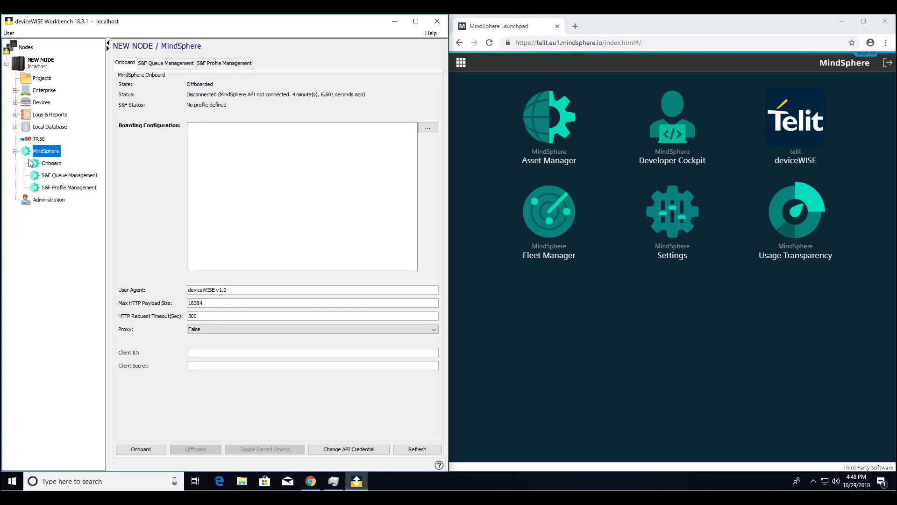
# In MindSphere Asset Manager in the browser, find the asset "devicewise demo" and open its MindConnect Lib configuration.
pyautogui.click(541, 136)
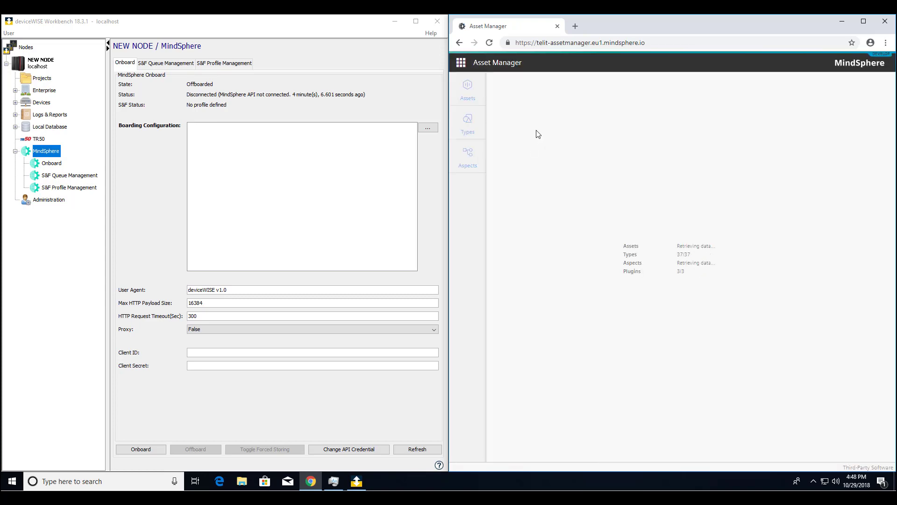
pyautogui.click(533, 103)
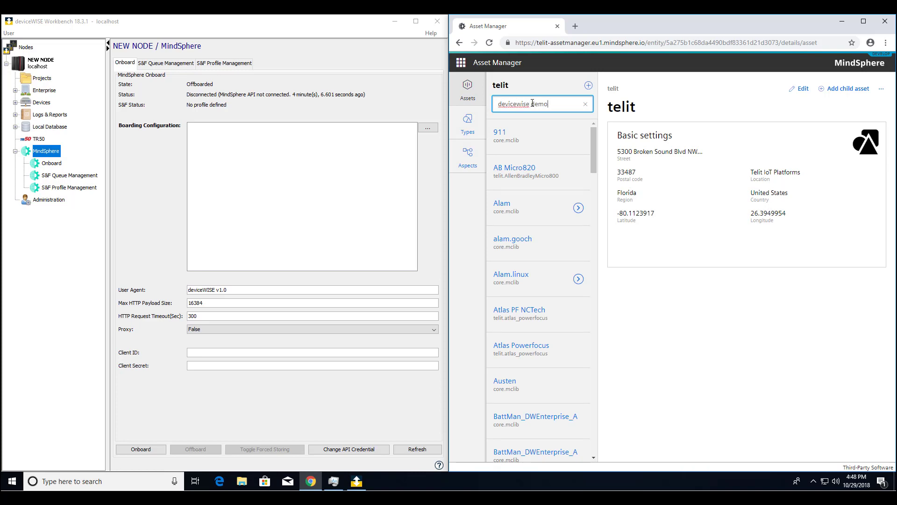
pyautogui.click(540, 127)
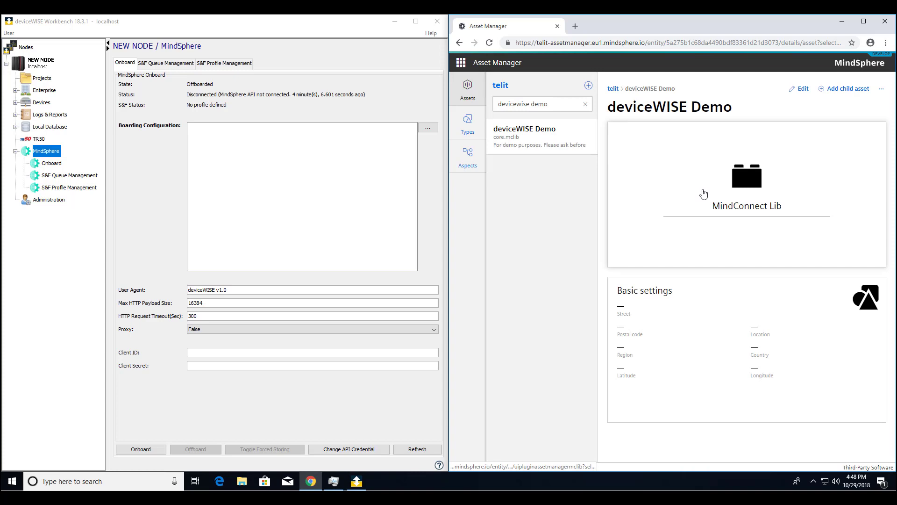
pyautogui.click(704, 194)
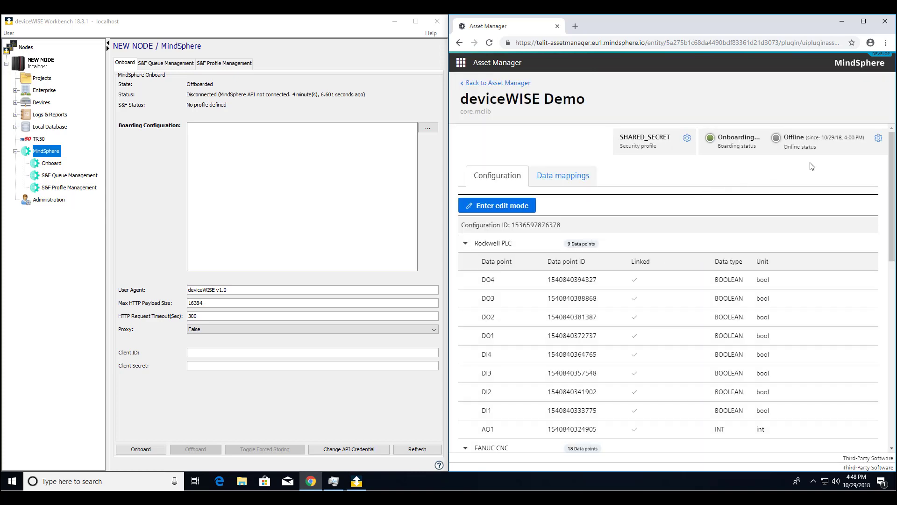
# Generate an onboarding key for the deviceWISE Demo asset and copy the boarding configuration to the clipboard.
pyautogui.click(878, 141)
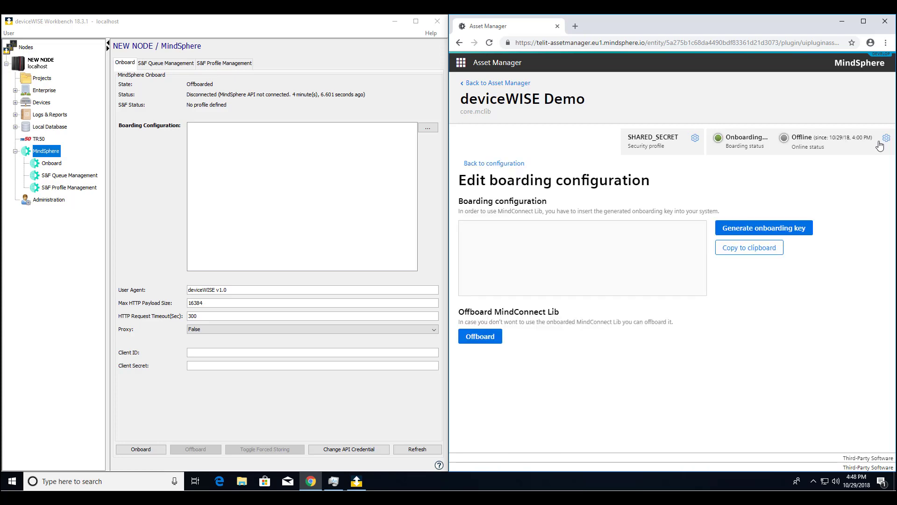
pyautogui.click(760, 228)
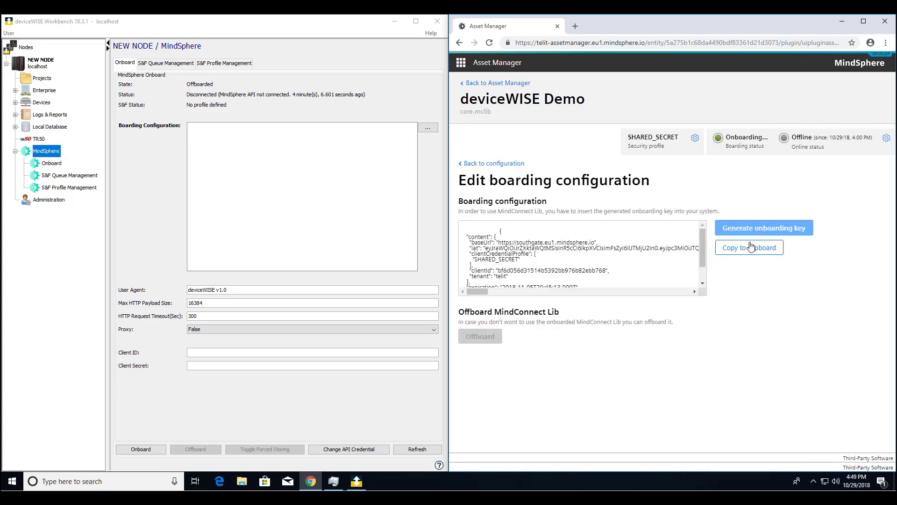
pyautogui.click(748, 252)
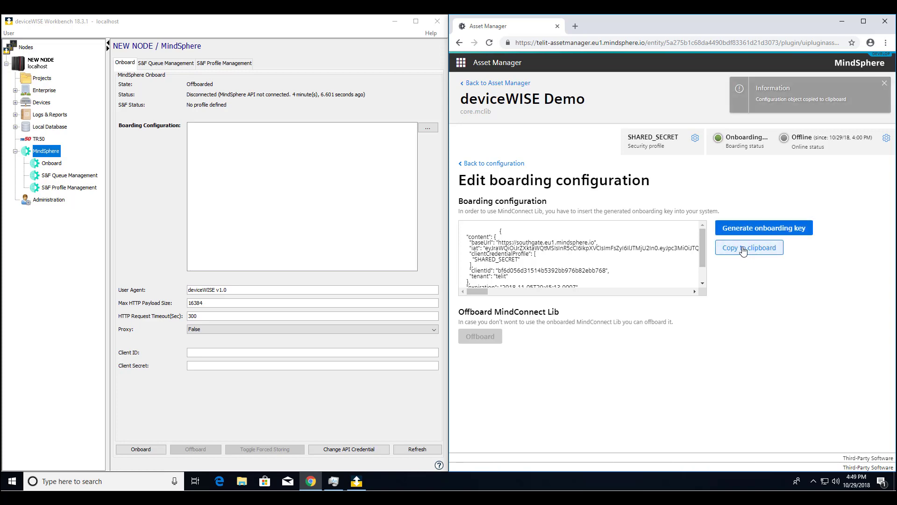
# In deviceWISE Workbench, paste the boarding configuration, enter Telit as client ID and the client secret, and onboard the node.
pyautogui.click(338, 164)
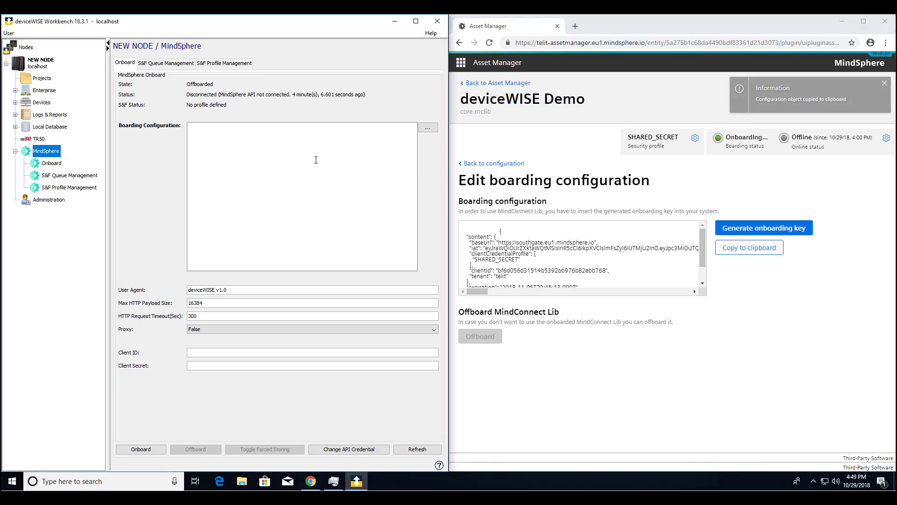
pyautogui.hotkey('ctrl', 'v')
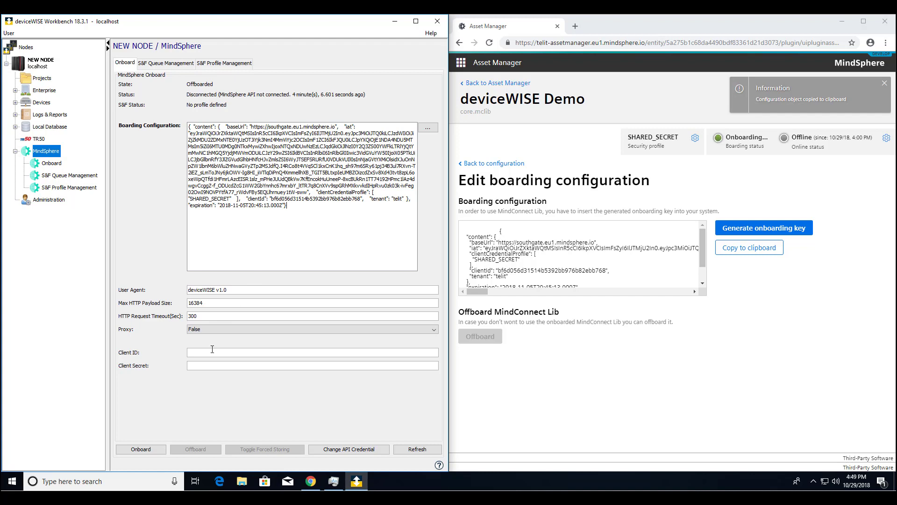
pyautogui.click(212, 349)
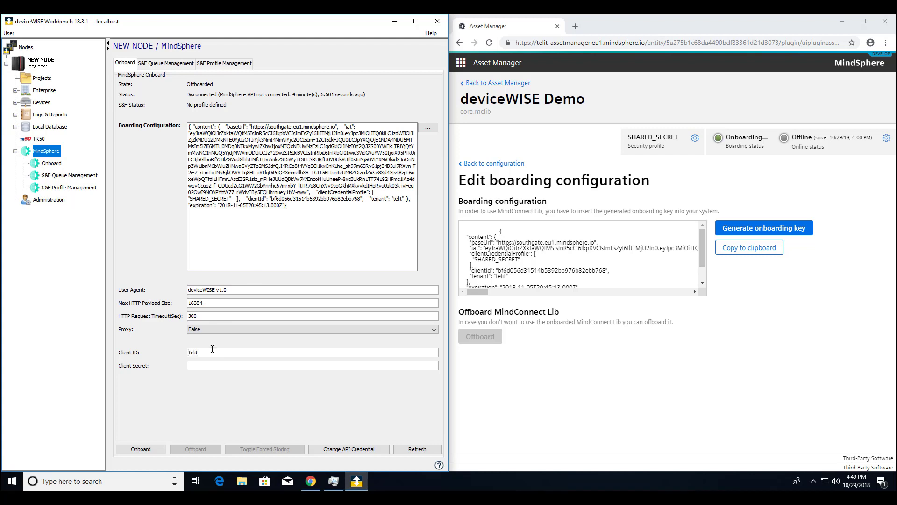
pyautogui.hotkey('ctrl', 'v')
pyautogui.click(147, 450)
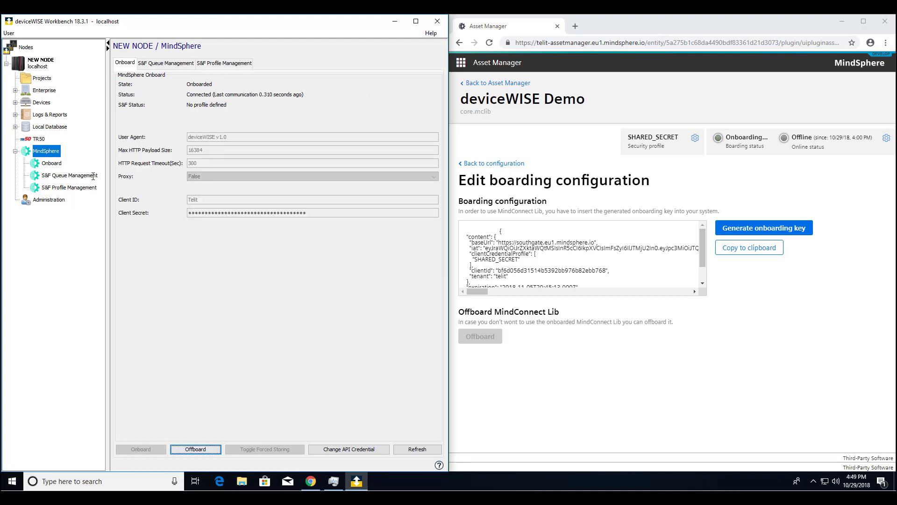
# Create a device named Rockwell of type Micro800 CPU with IP address 192.168.2.83 and save it.
pyautogui.click(29, 103)
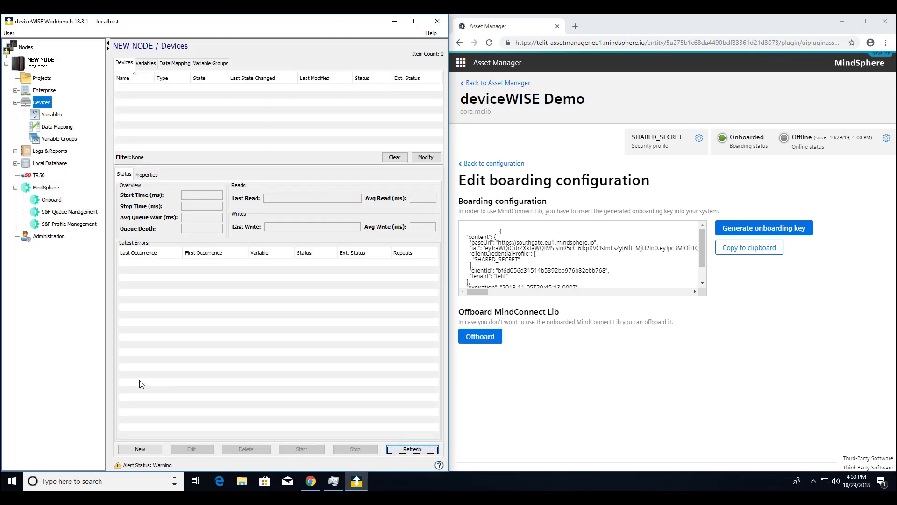
pyautogui.click(146, 451)
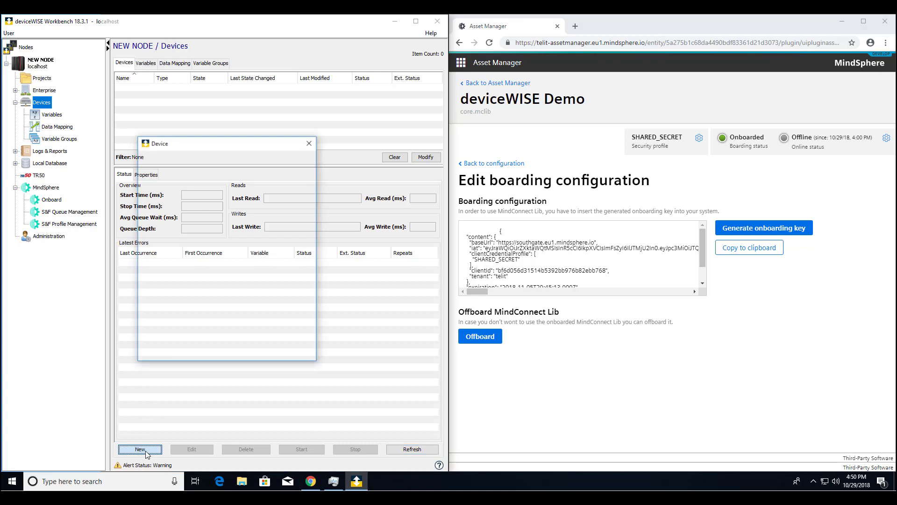
pyautogui.click(206, 174)
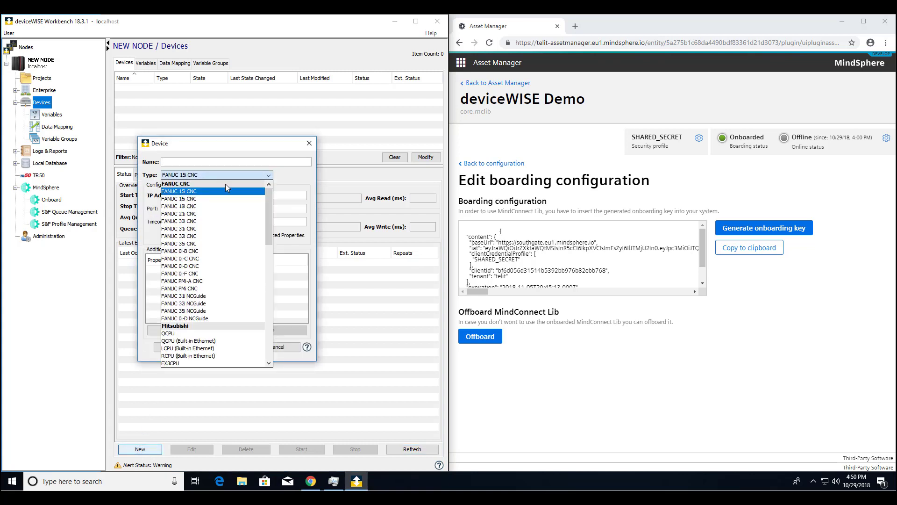
pyautogui.moveTo(267, 202); pyautogui.dragTo(274, 304)
pyautogui.click(184, 266)
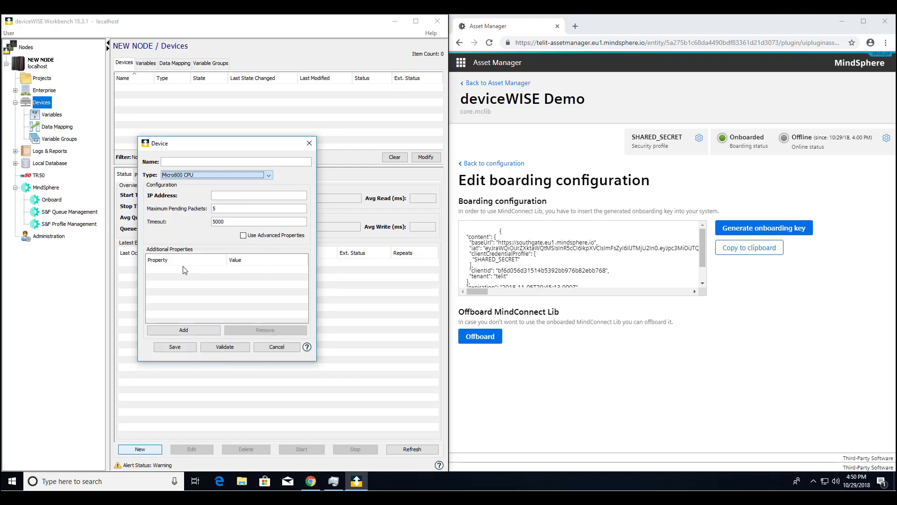
pyautogui.click(226, 198)
pyautogui.write('192.168.2.83')
pyautogui.click(173, 162)
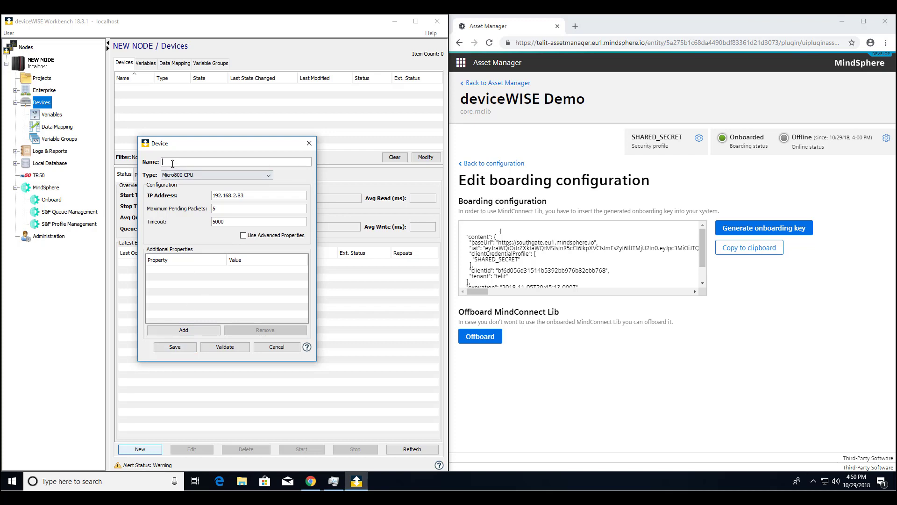
pyautogui.write('Rockwell')
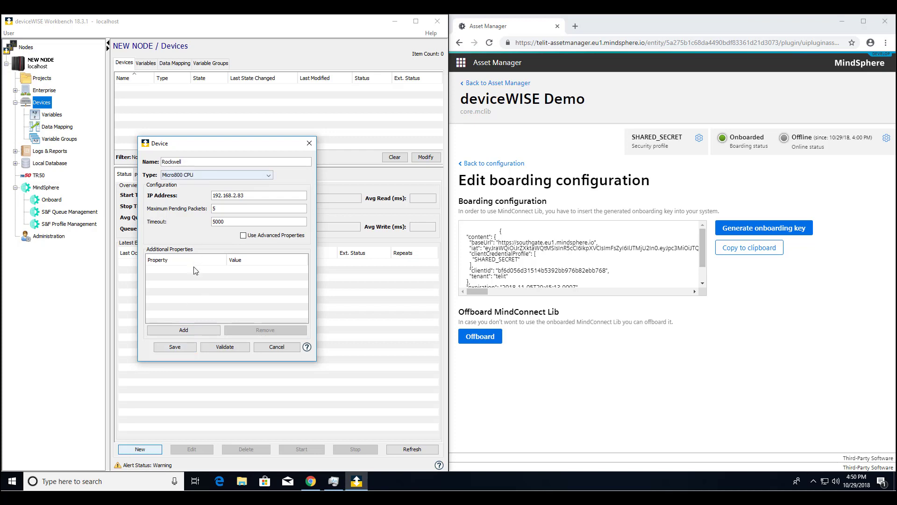
pyautogui.click(169, 348)
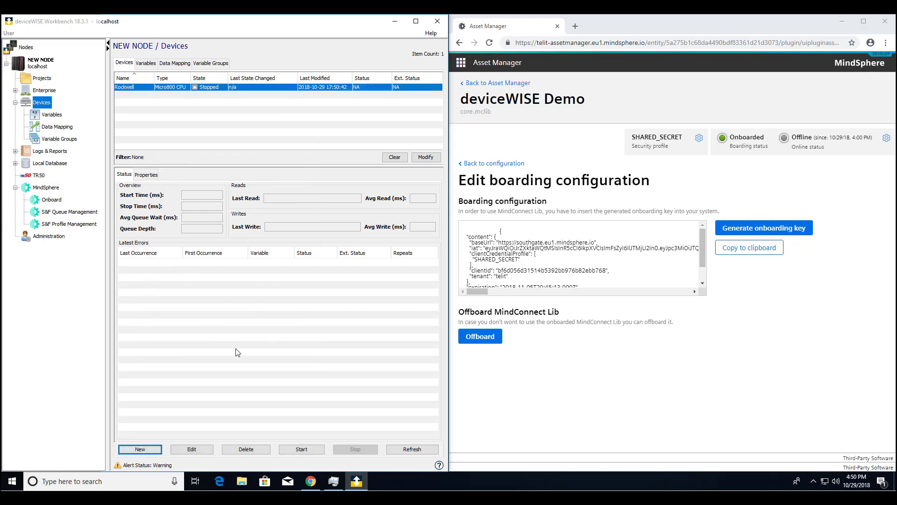
# Start the Rockwell device and read the values of all its variables.
pyautogui.click(297, 449)
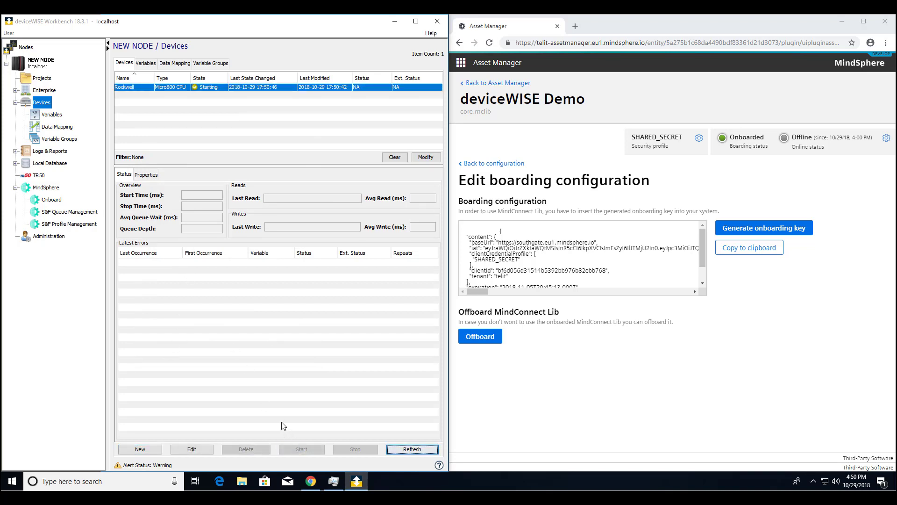
pyautogui.click(144, 64)
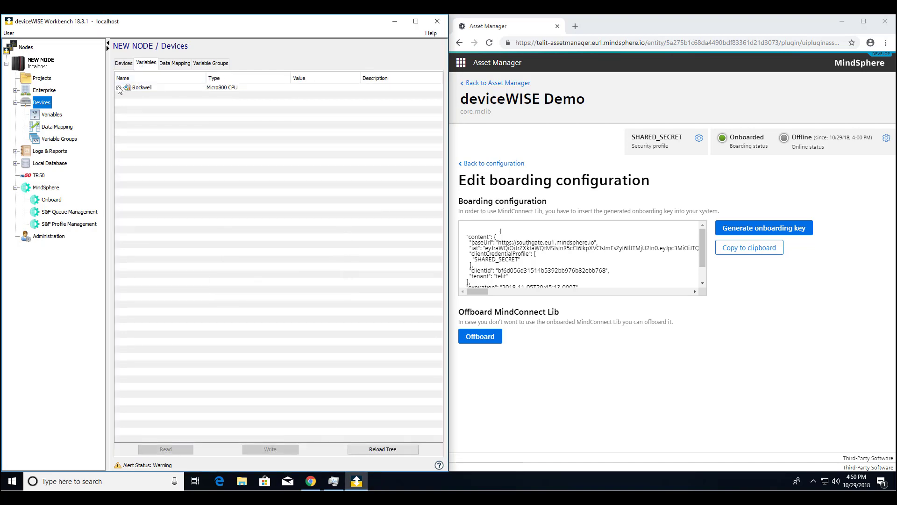
pyautogui.click(140, 87)
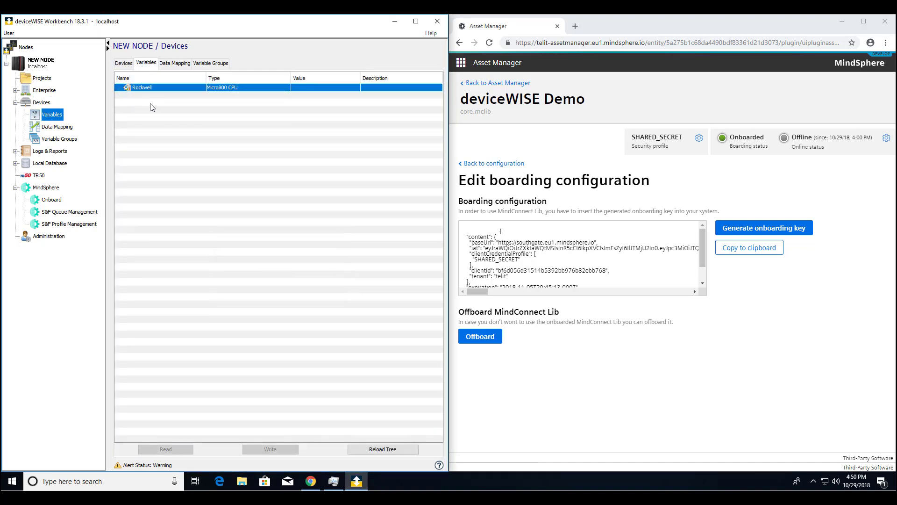
pyautogui.moveTo(153, 95); pyautogui.dragTo(190, 272)
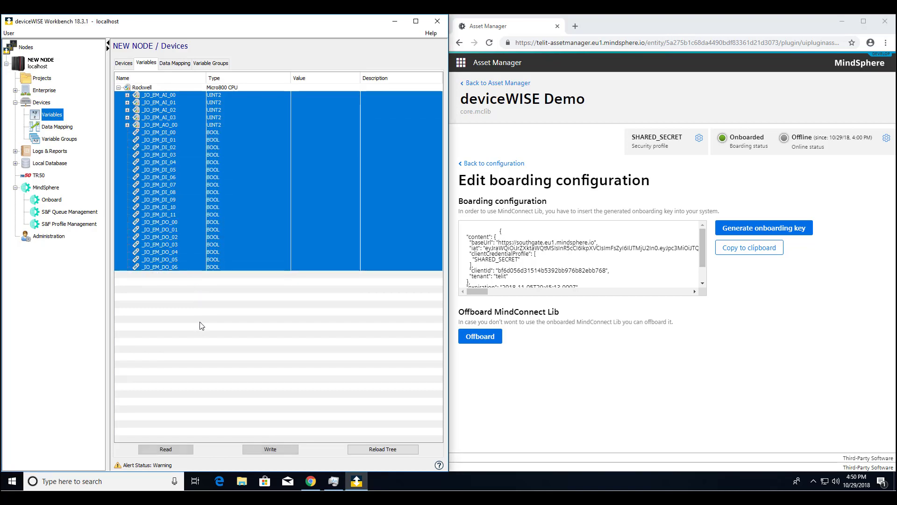
pyautogui.click(167, 449)
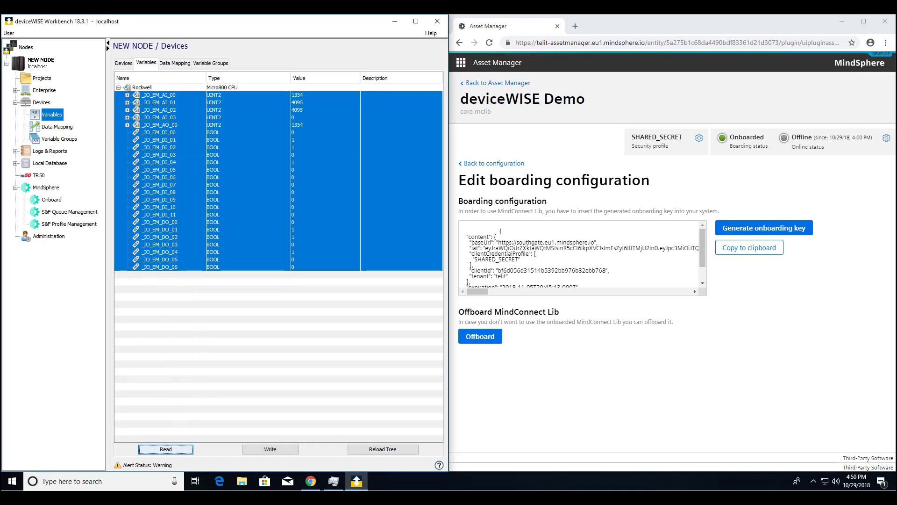
# Create a project named MindSphere on the node and start it.
pyautogui.click(42, 78)
pyautogui.click(141, 449)
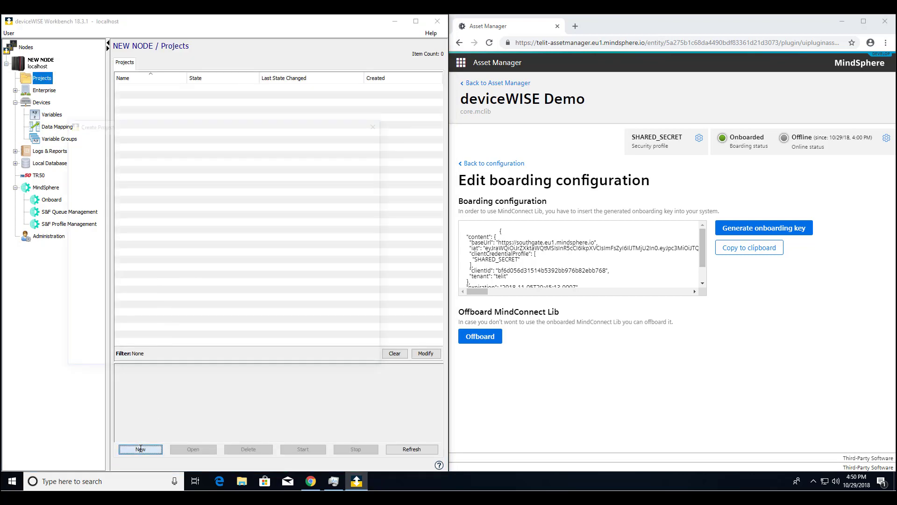
pyautogui.write('MindSphere')
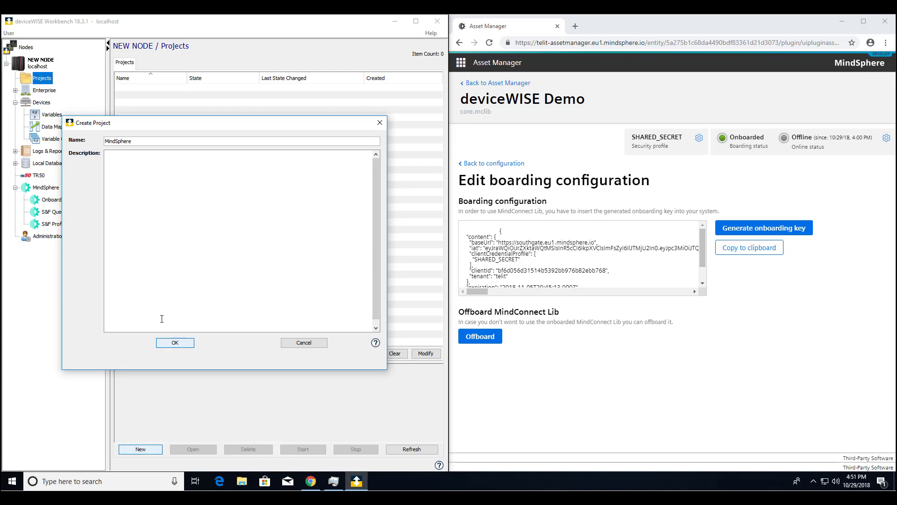
pyautogui.click(175, 343)
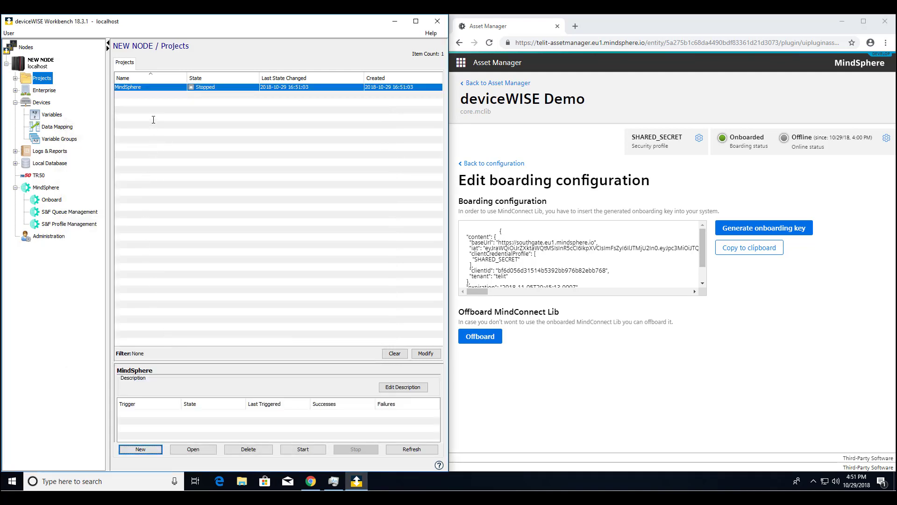
pyautogui.rightClick(153, 89)
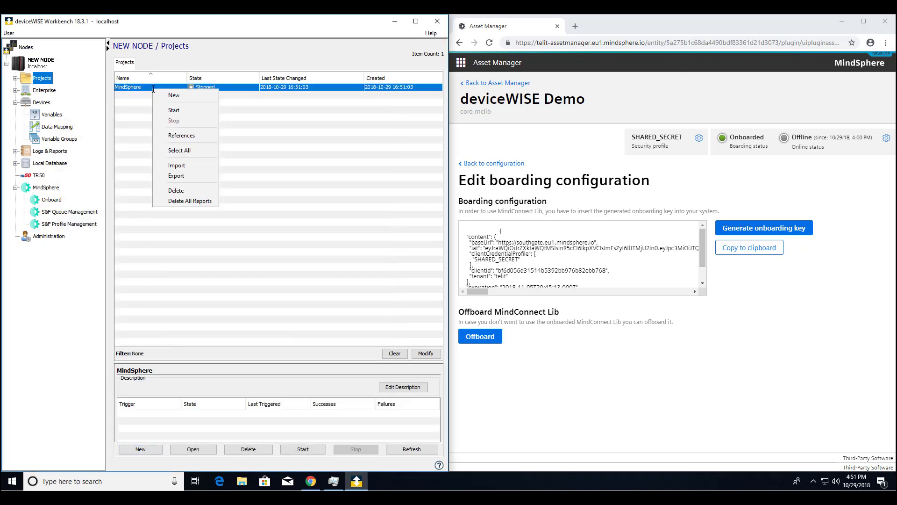
pyautogui.click(162, 111)
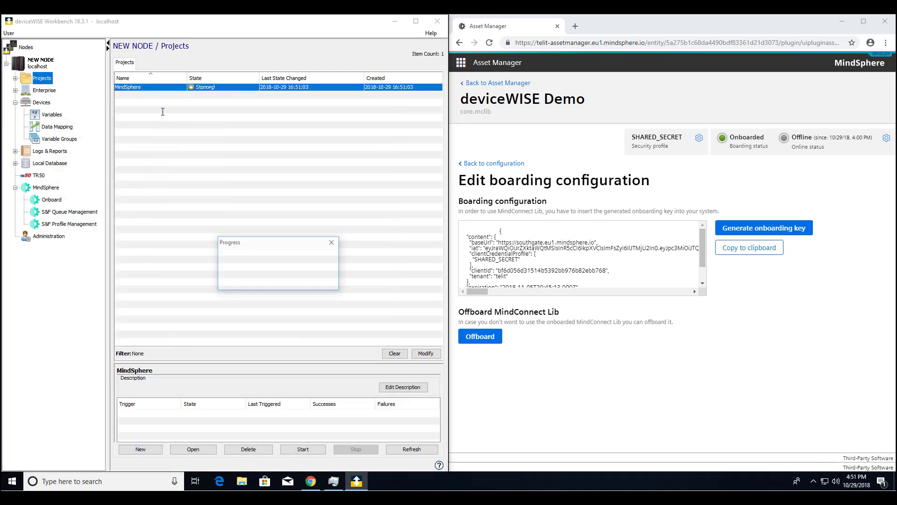
# In the MindSphere project, create a trigger named MindSphere Time Series with a periodic Schedule event of 1000 ms.
pyautogui.doubleClick(147, 88)
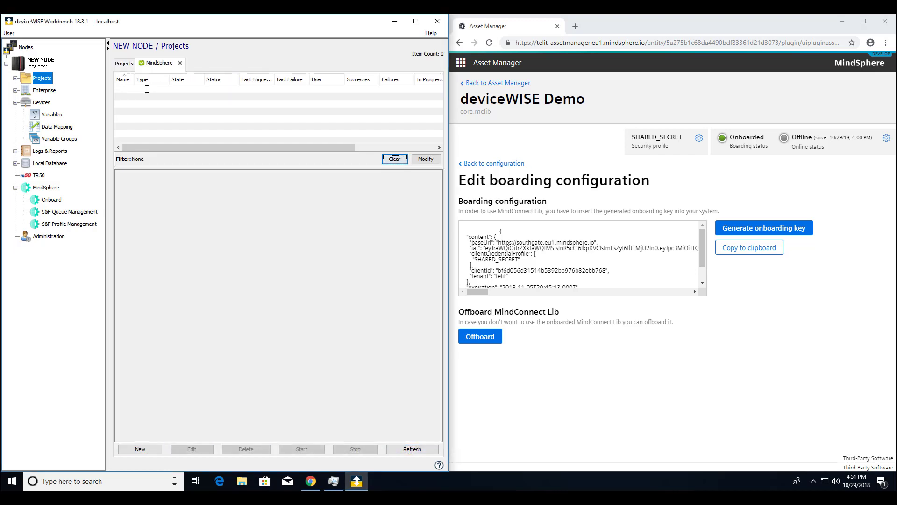
pyautogui.click(153, 449)
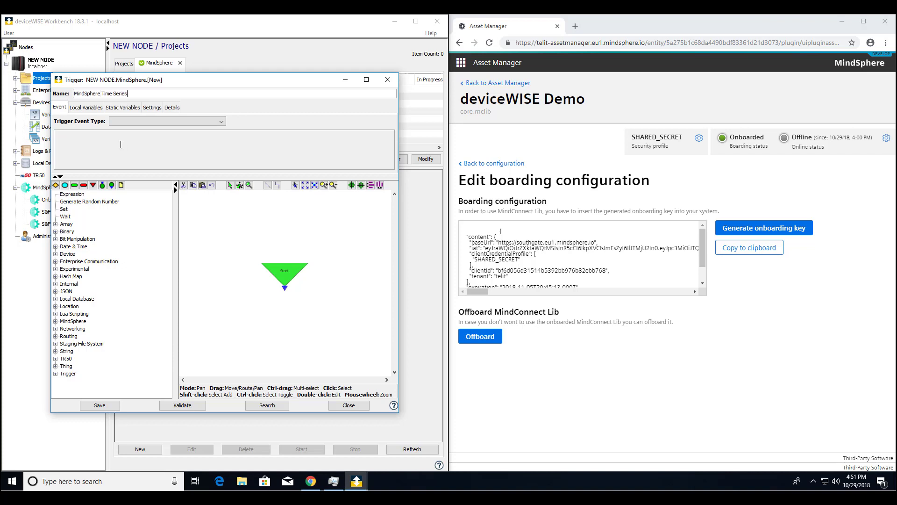
pyautogui.click(121, 121)
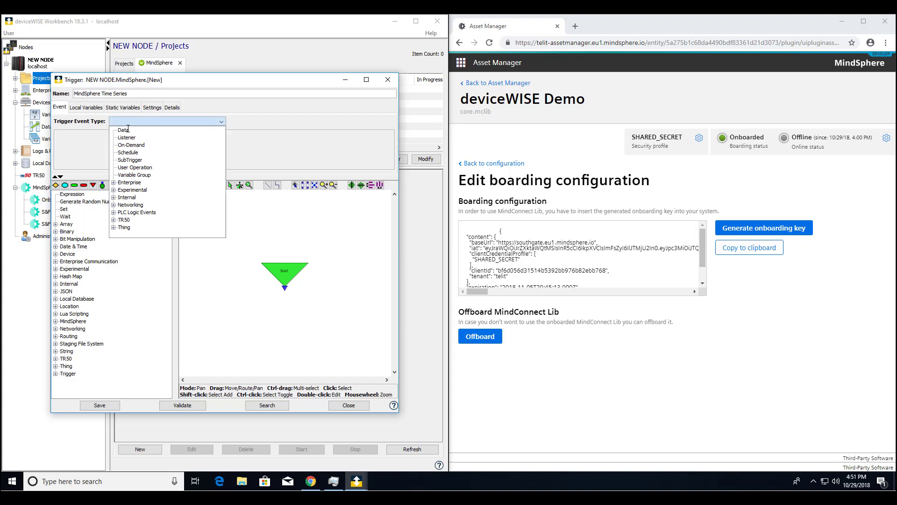
pyautogui.click(129, 152)
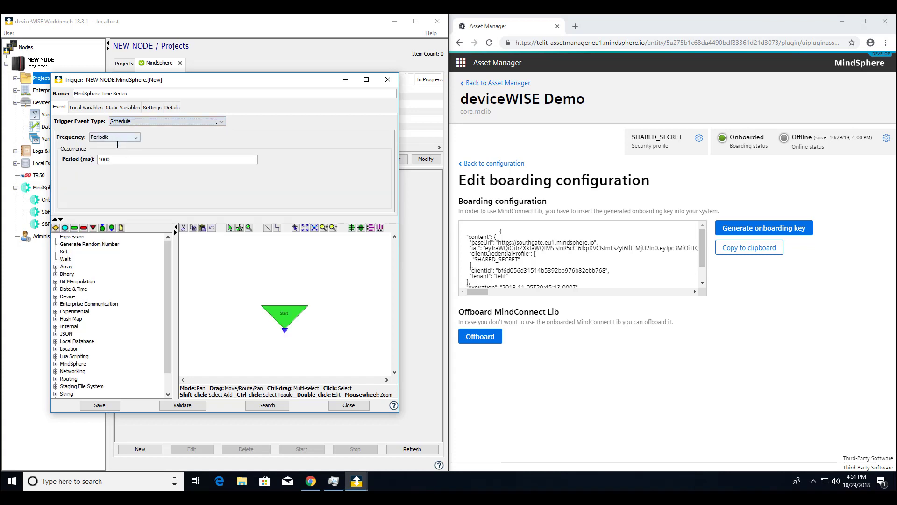
pyautogui.doubleClick(114, 158)
pyautogui.click(122, 158)
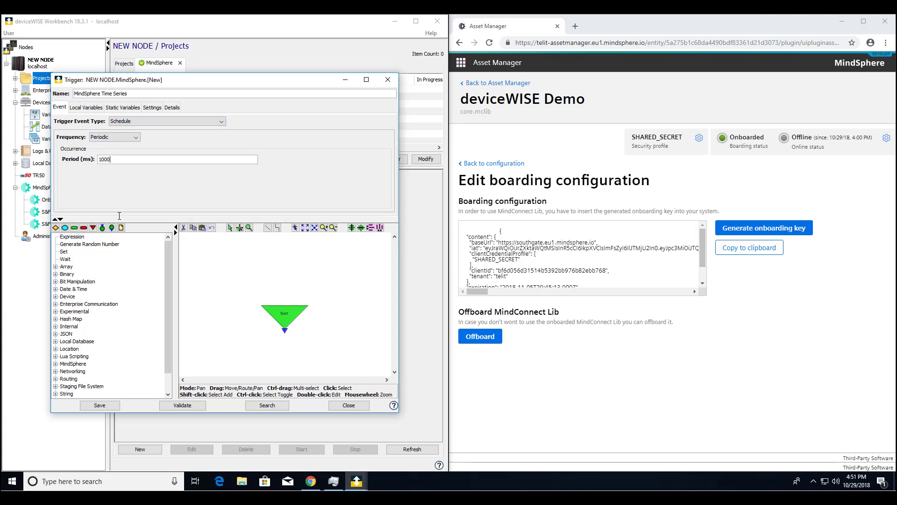
# Add a MindSphere Time Series action directly below the Start node of the trigger.
pyautogui.scroll(-1, 84, 326)
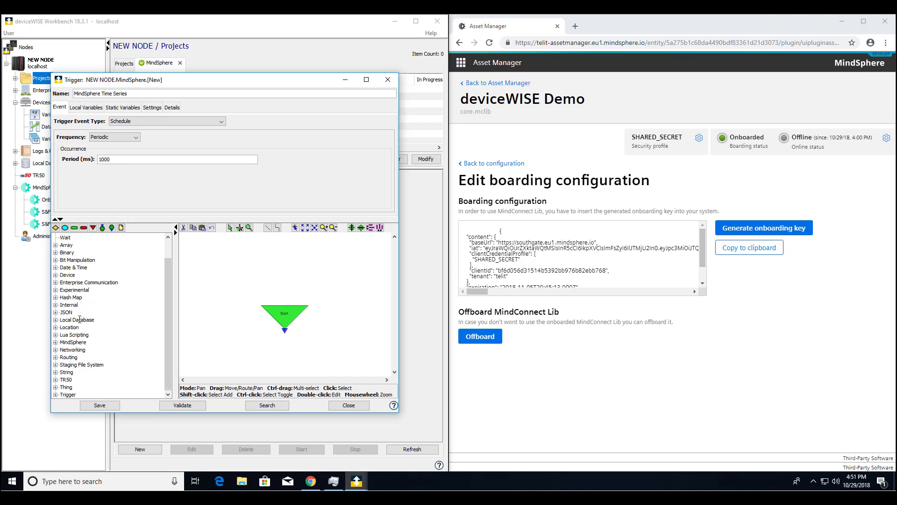
pyautogui.doubleClick(73, 343)
pyautogui.click(80, 357)
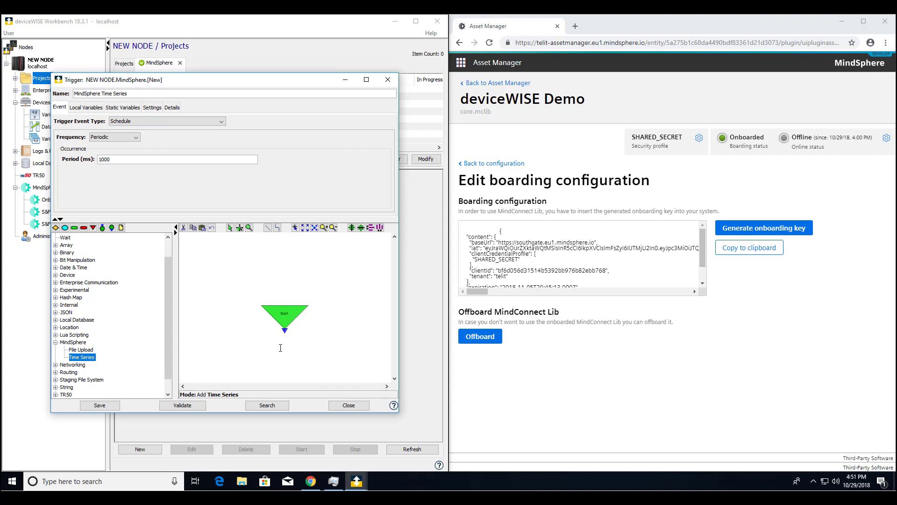
pyautogui.click(279, 346)
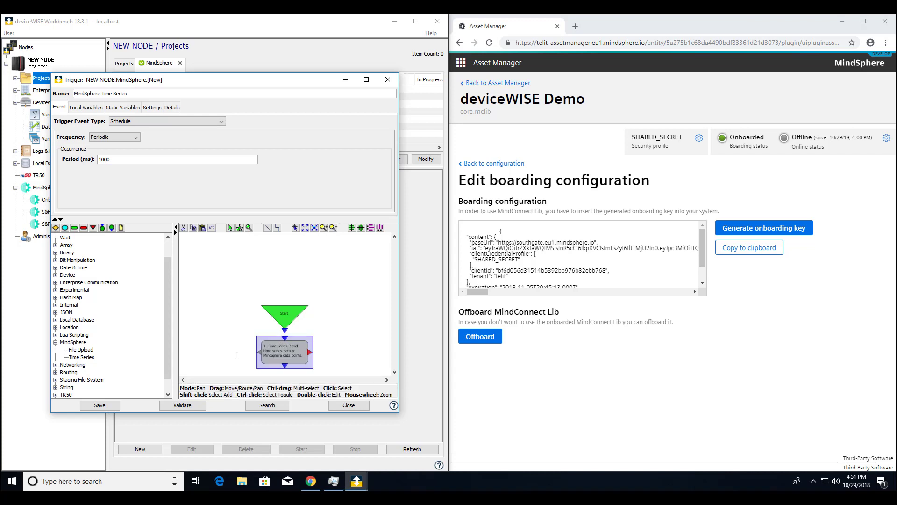
pyautogui.moveTo(237, 355); pyautogui.dragTo(236, 300)
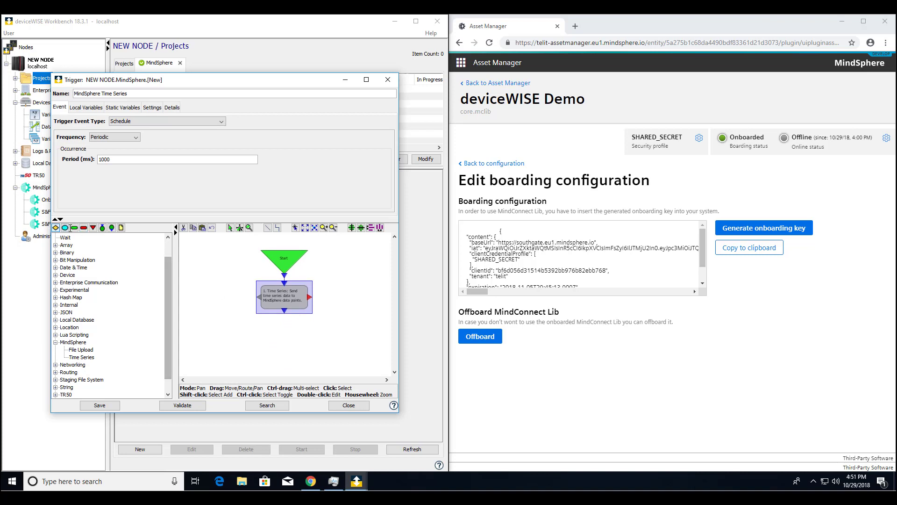
# Add a success End Execution node below the Time Series action and route its success and store-and-forward outputs to it.
pyautogui.click(73, 228)
pyautogui.click(282, 327)
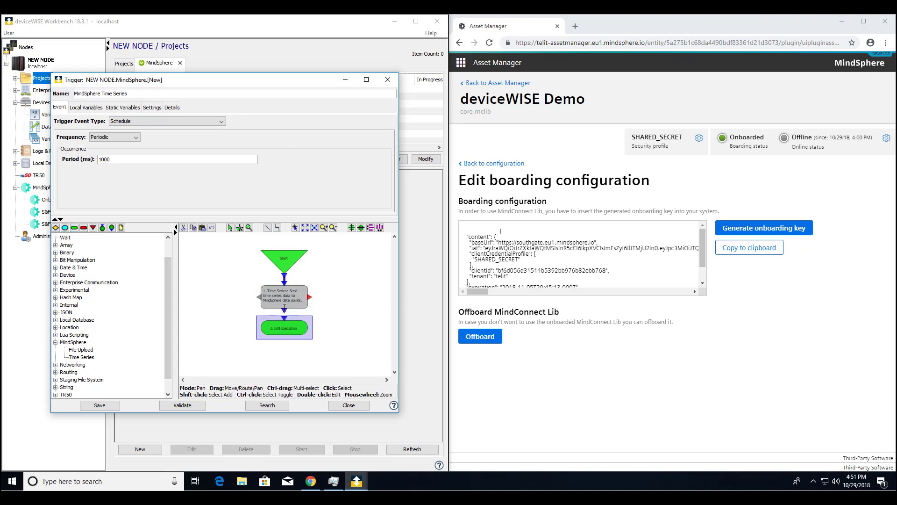
pyautogui.click(285, 312)
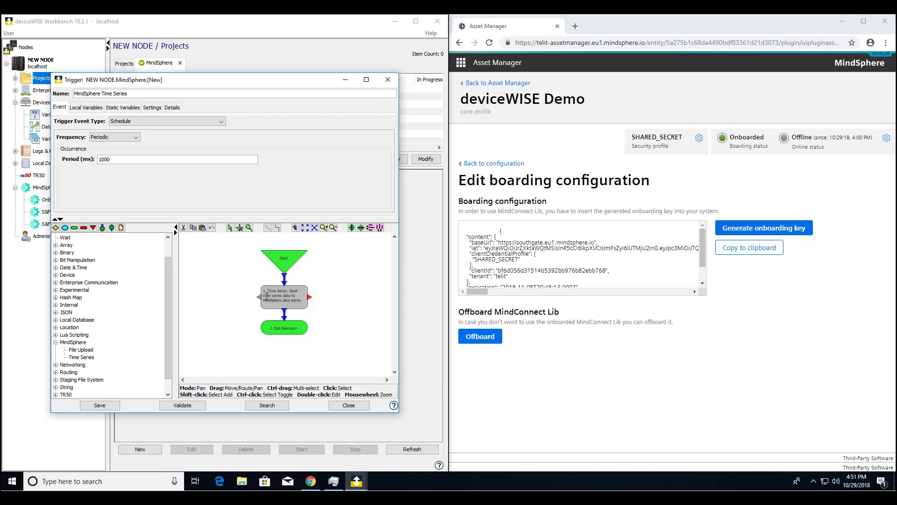
pyautogui.moveTo(258, 297); pyautogui.dragTo(284, 313)
# Set the data source of the Time Series action to Rockwell PLC.
pyautogui.doubleClick(283, 300)
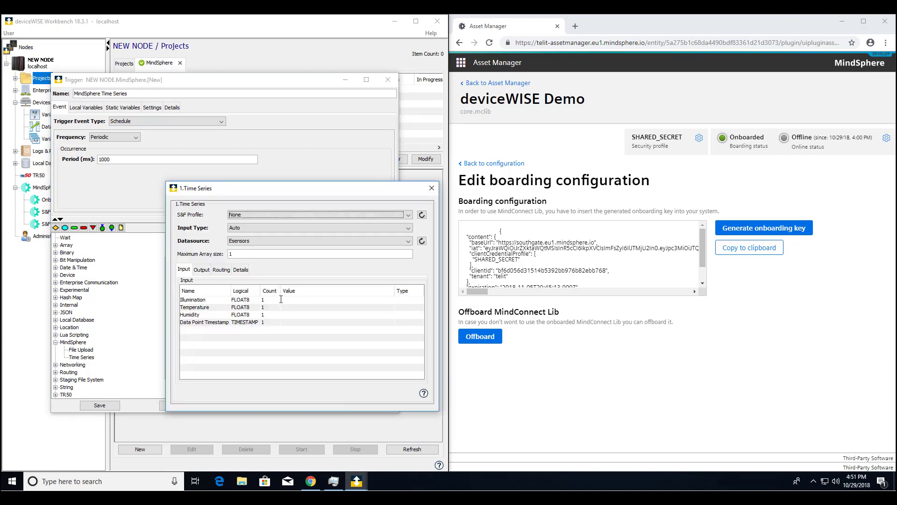
pyautogui.click(249, 239)
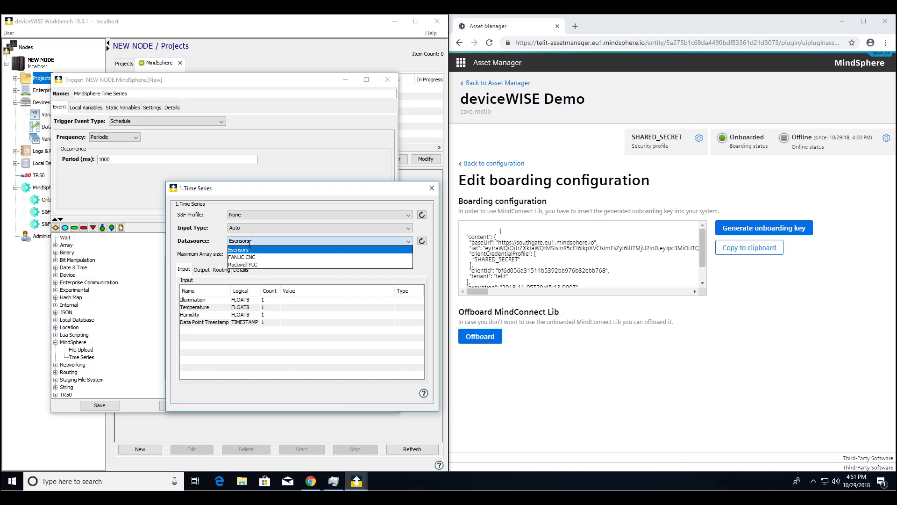
pyautogui.click(253, 265)
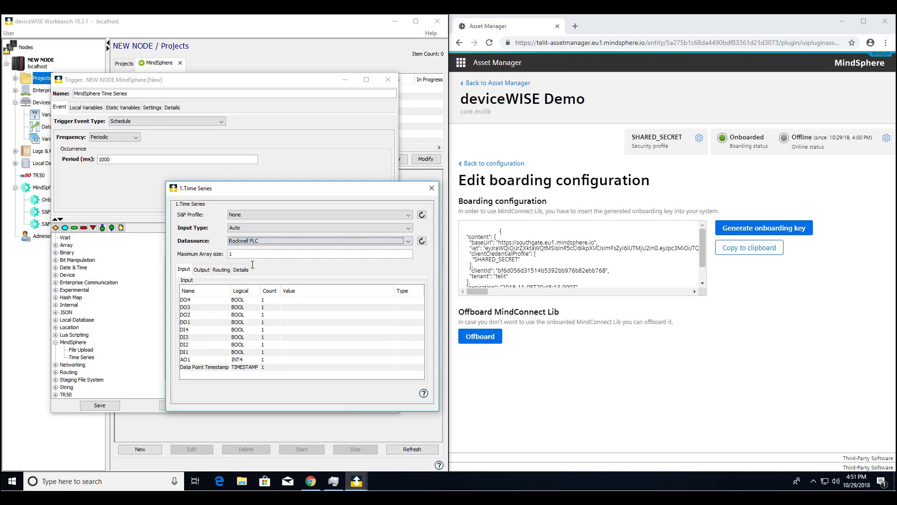
# Map inputs DO4, DO3, DO2 and DO1 to the Rockwell variables _IO_EM_DO_04, _IO_EM_DO_03, _IO_EM_DO_02 and _IO_EM_DO_01.
pyautogui.click(380, 301)
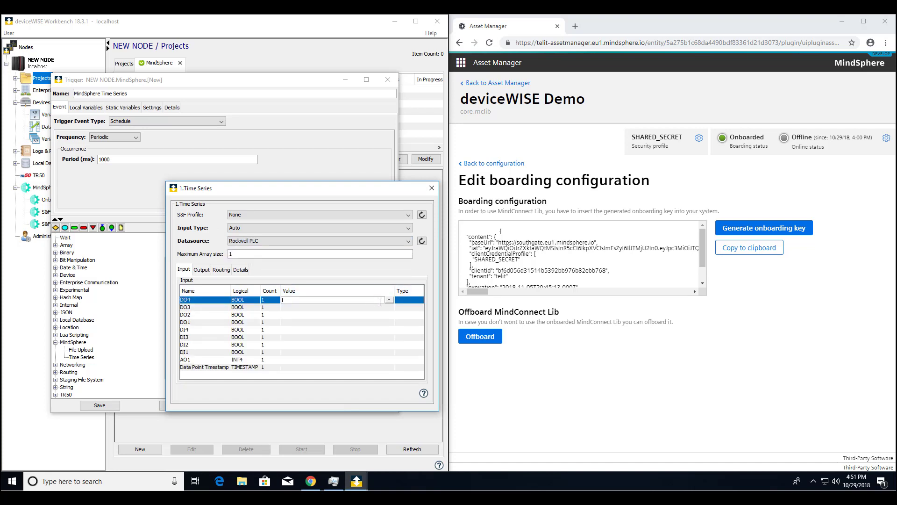
pyautogui.click(389, 300)
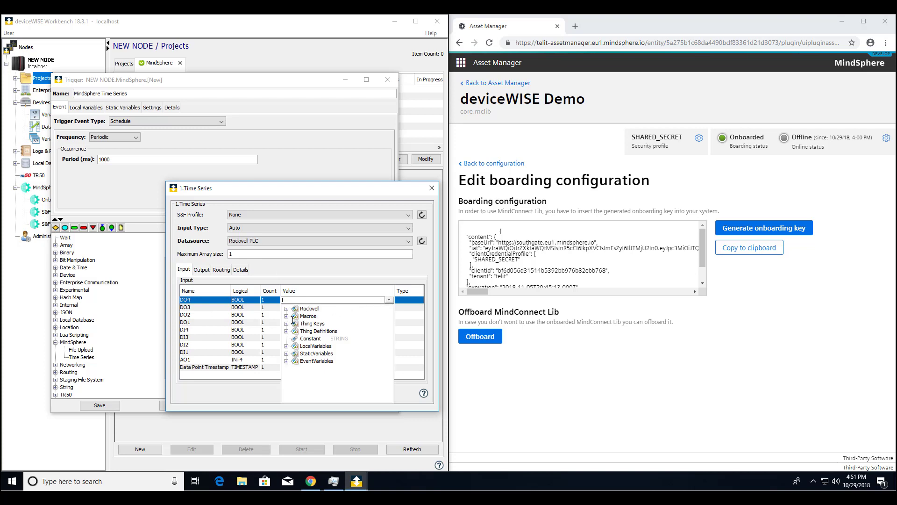
pyautogui.doubleClick(286, 309)
pyautogui.click(286, 308)
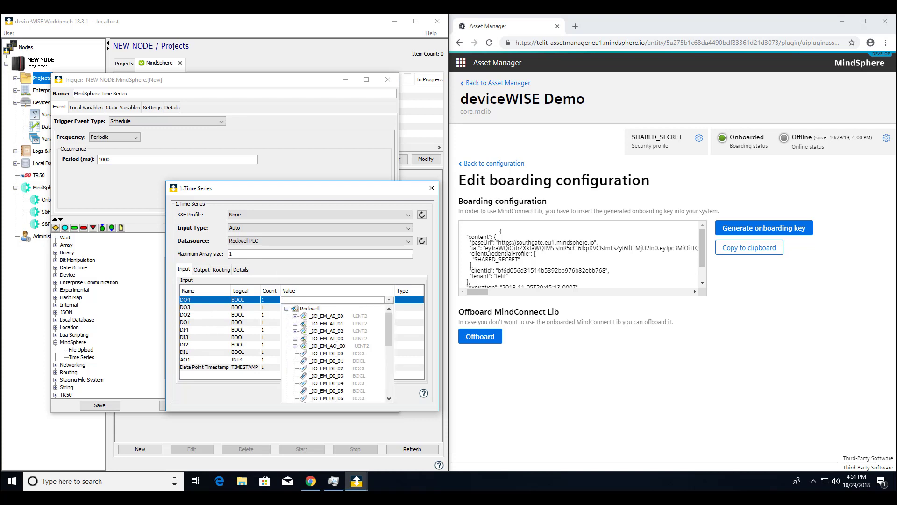
pyautogui.scroll(-2, 373, 337)
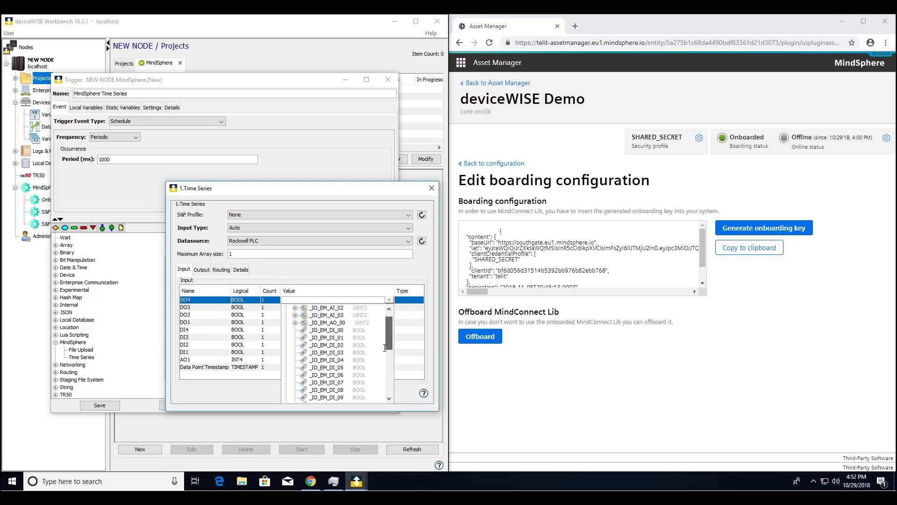
pyautogui.scroll(-2, 360, 368)
pyautogui.click(335, 376)
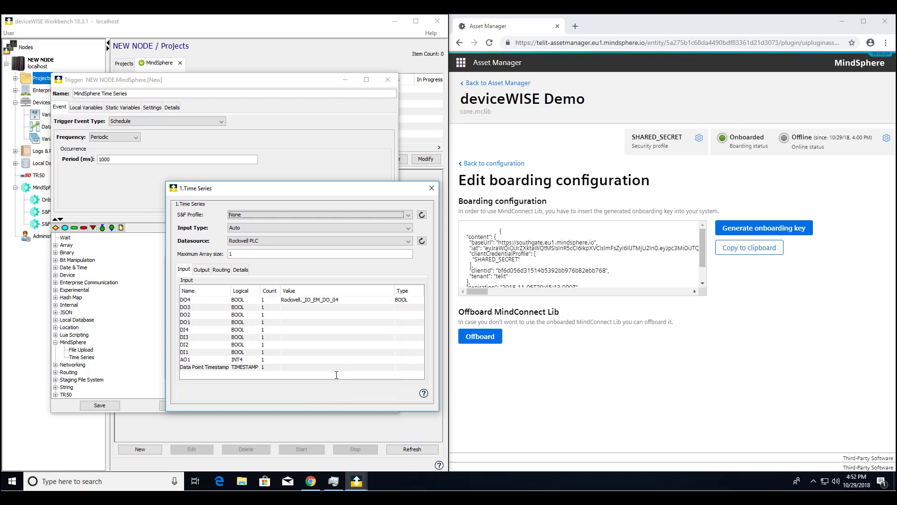
pyautogui.click(389, 307)
pyautogui.scroll(-1, 357, 333)
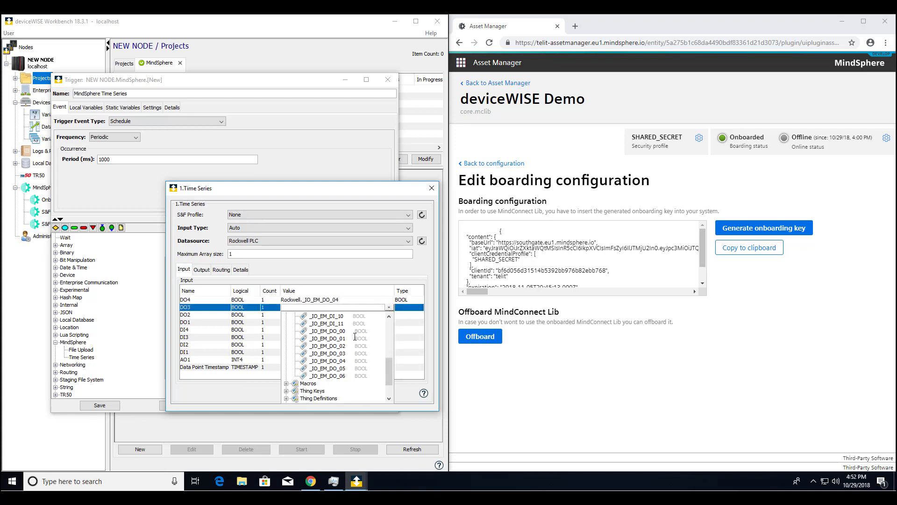
pyautogui.click(341, 354)
pyautogui.click(389, 315)
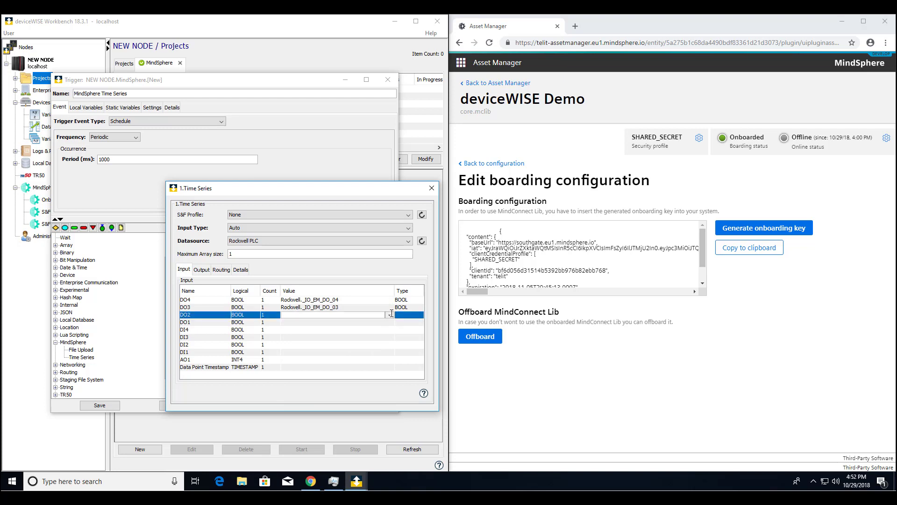
pyautogui.click(341, 353)
pyautogui.click(389, 322)
pyautogui.click(341, 353)
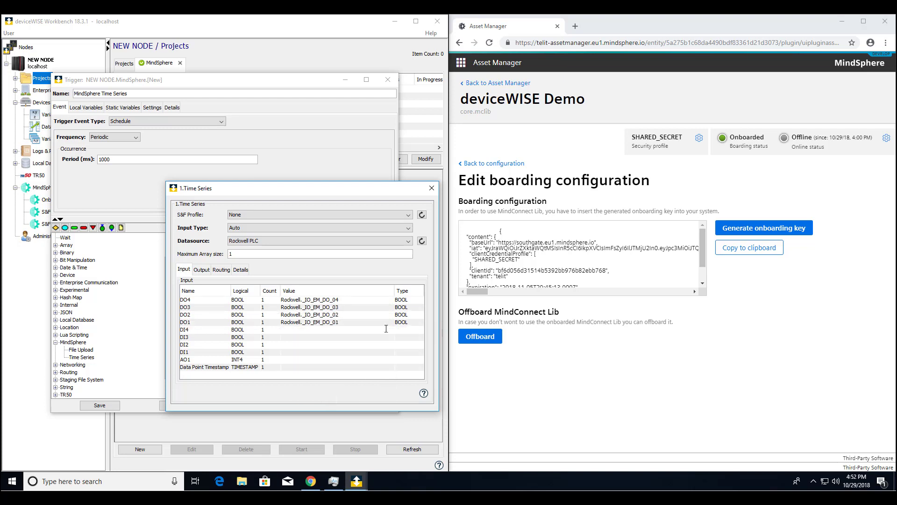
# Map inputs DI4, DI3, DI2 and DI1 to the Rockwell variables _IO_EM_DI_04, _IO_EM_DI_03, _IO_EM_DI_02 and _IO_EM_DI_01.
pyautogui.click(389, 329)
pyautogui.scroll(2, 342, 351)
pyautogui.click(343, 346)
pyautogui.click(389, 337)
pyautogui.click(345, 360)
pyautogui.click(389, 344)
pyautogui.click(345, 360)
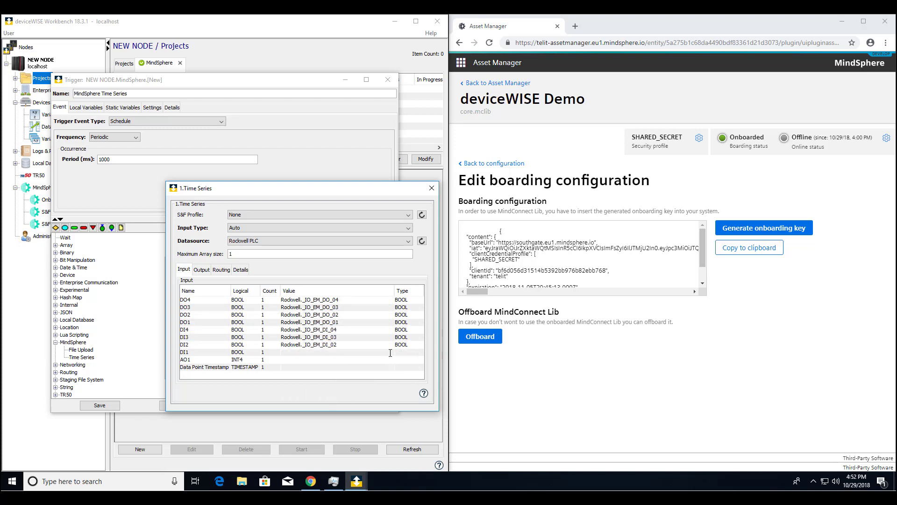
pyautogui.click(389, 352)
pyautogui.click(345, 361)
# Map AO1 to the Rockwell variable _IO_EM_AO_00 and Data Point Timestamp to the $EVENT_TIME macro, and close the action's settings.
pyautogui.click(389, 360)
pyautogui.scroll(3, 342, 392)
pyautogui.scroll(-3, 342, 393)
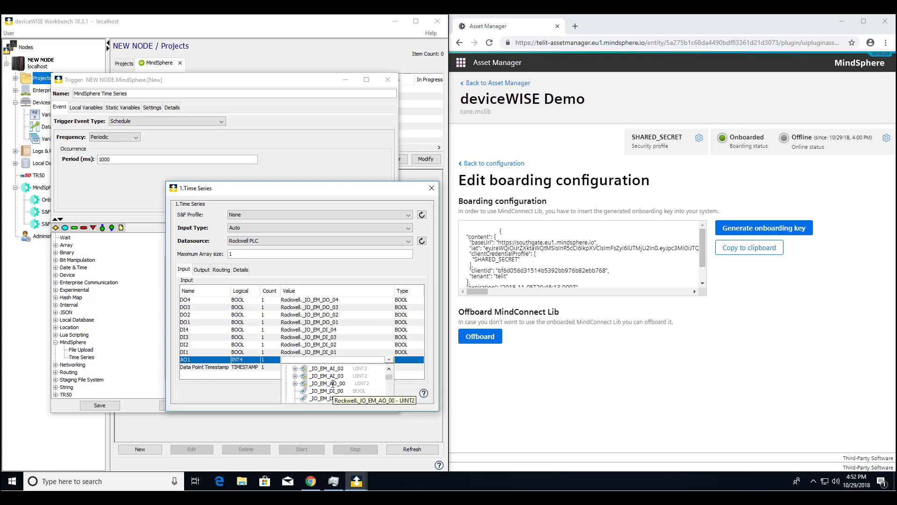
pyautogui.click(345, 393)
pyautogui.click(389, 367)
pyautogui.scroll(5, 346, 385)
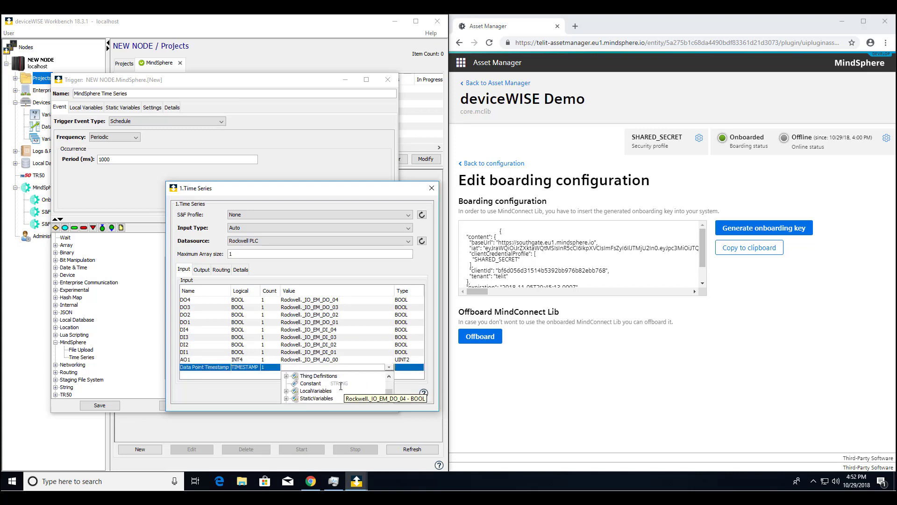
pyautogui.scroll(1, 341, 386)
pyautogui.click(287, 384)
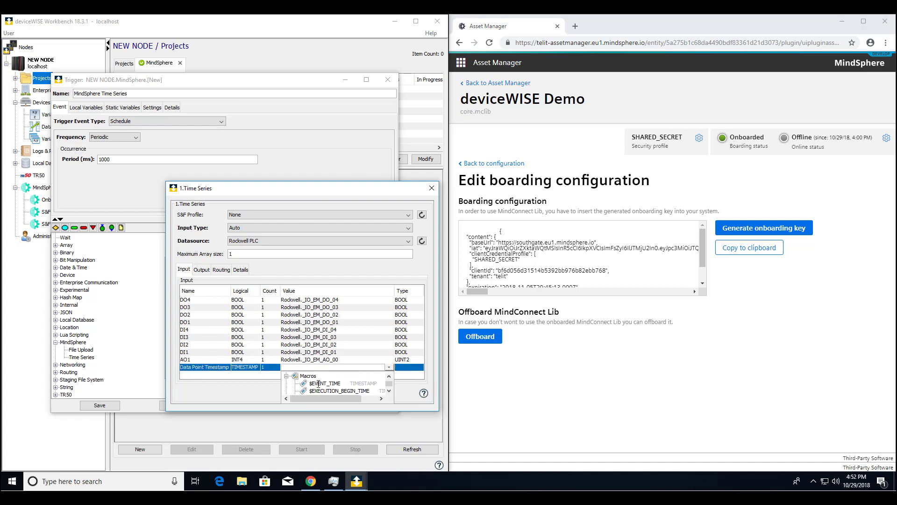
pyautogui.click(323, 383)
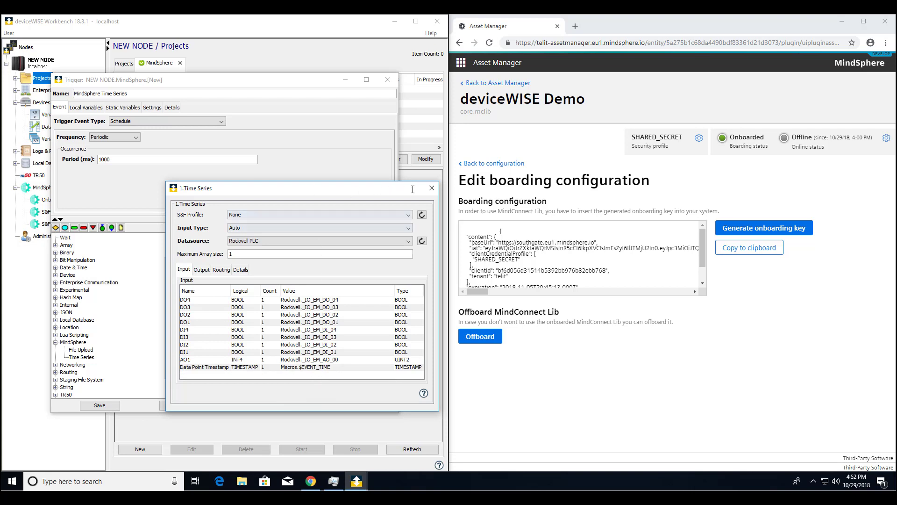
pyautogui.click(432, 187)
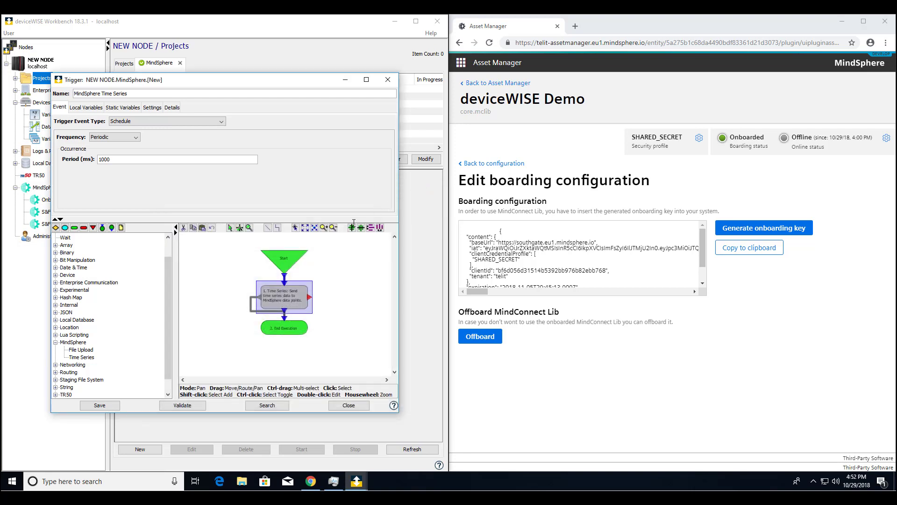
# Save the MindSphere Time Series trigger, close its editor and start the trigger.
pyautogui.click(96, 406)
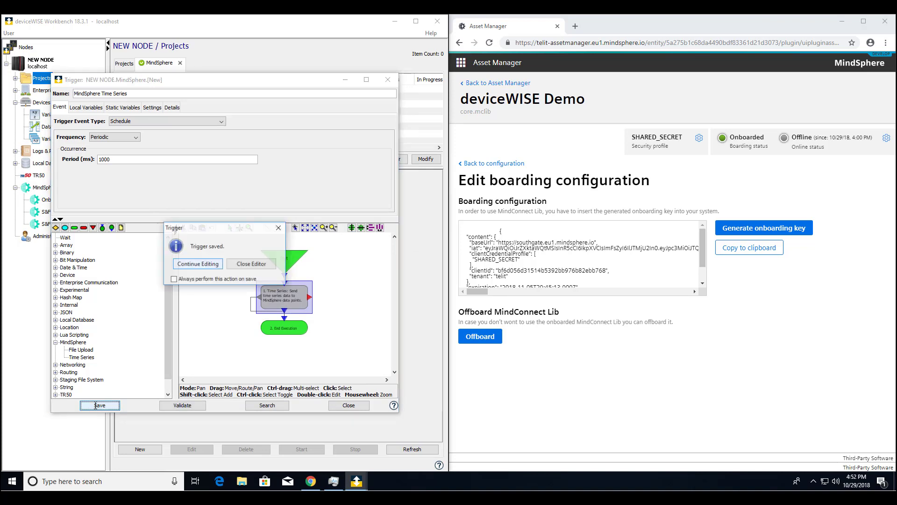
pyautogui.click(253, 265)
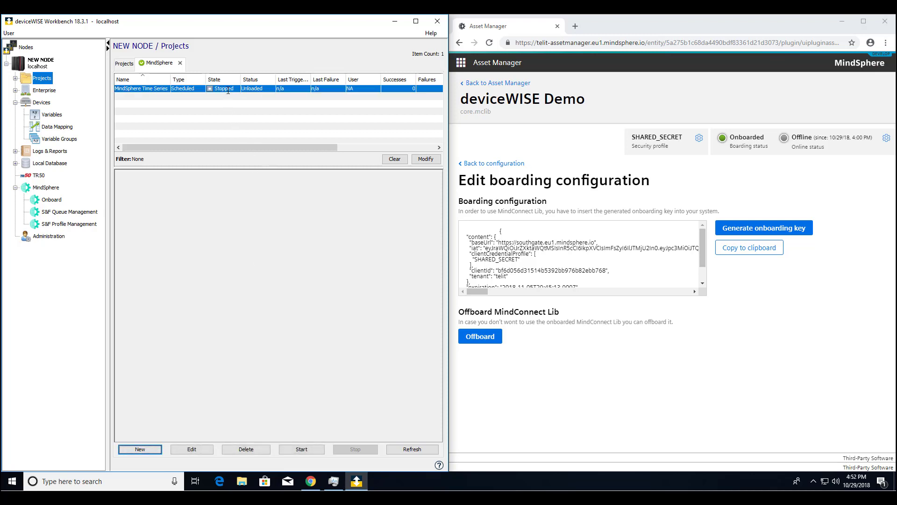
pyautogui.rightClick(228, 90)
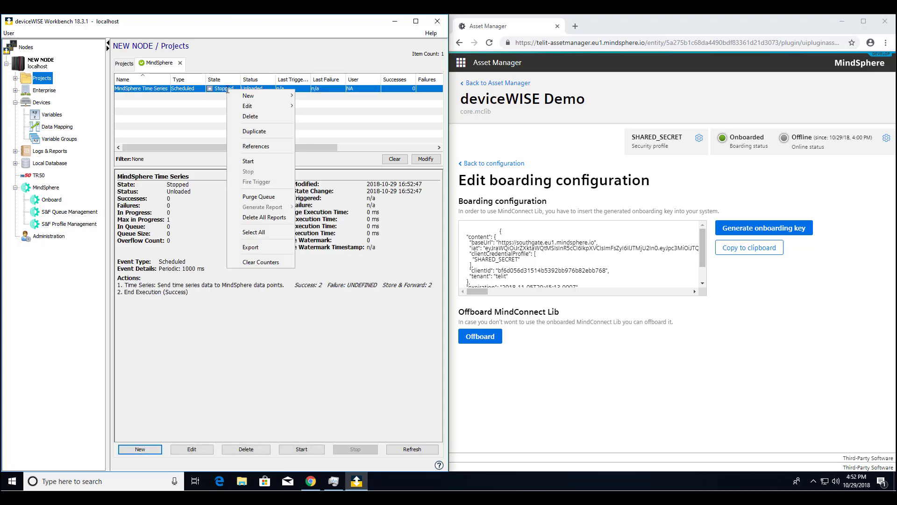
pyautogui.click(248, 162)
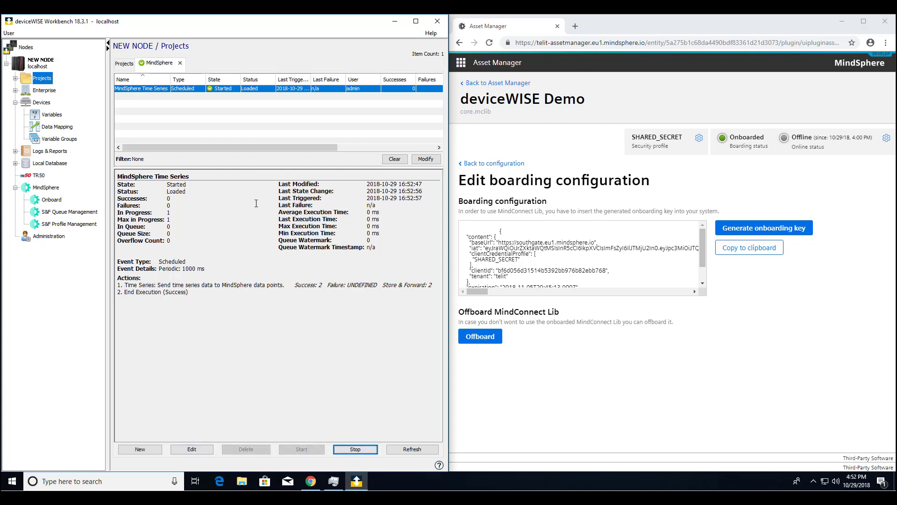
# Refresh the trigger's statistics and check its success and failure counts.
pyautogui.click(400, 450)
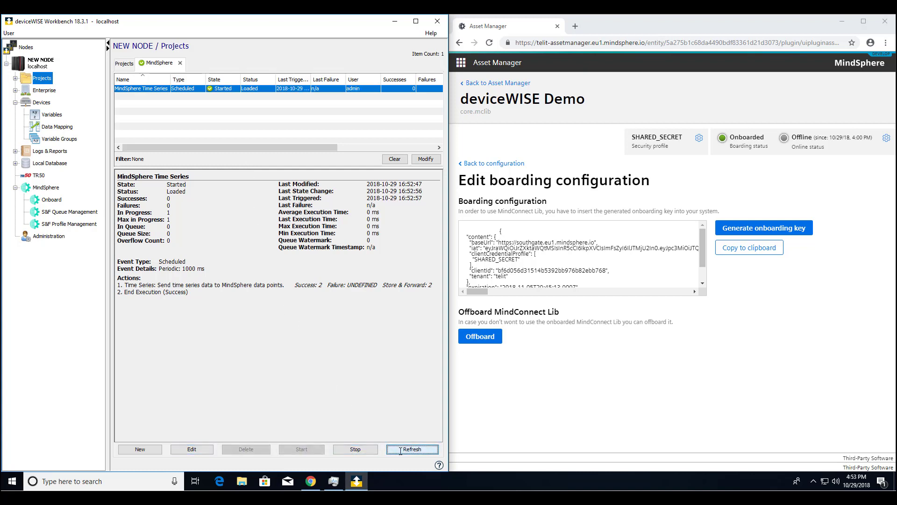
pyautogui.moveTo(326, 149); pyautogui.dragTo(355, 149)
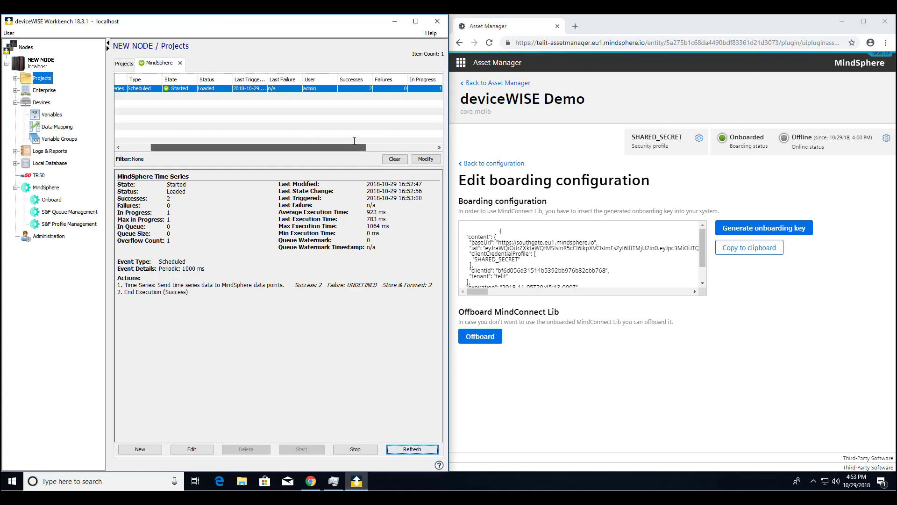
pyautogui.click(402, 450)
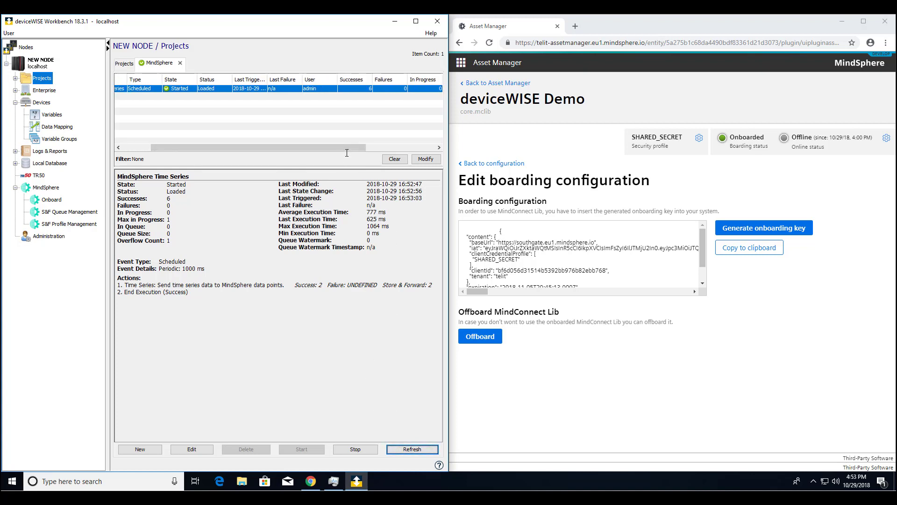
# Create a new device of type FANUC 0i-F CNC and name it FANUC CNC.
pyautogui.moveTo(347, 151); pyautogui.dragTo(209, 143)
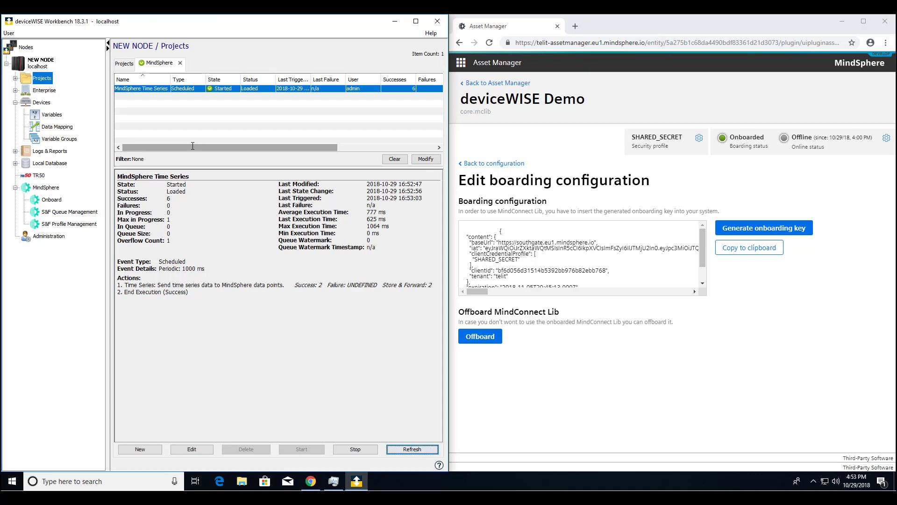
pyautogui.click(45, 103)
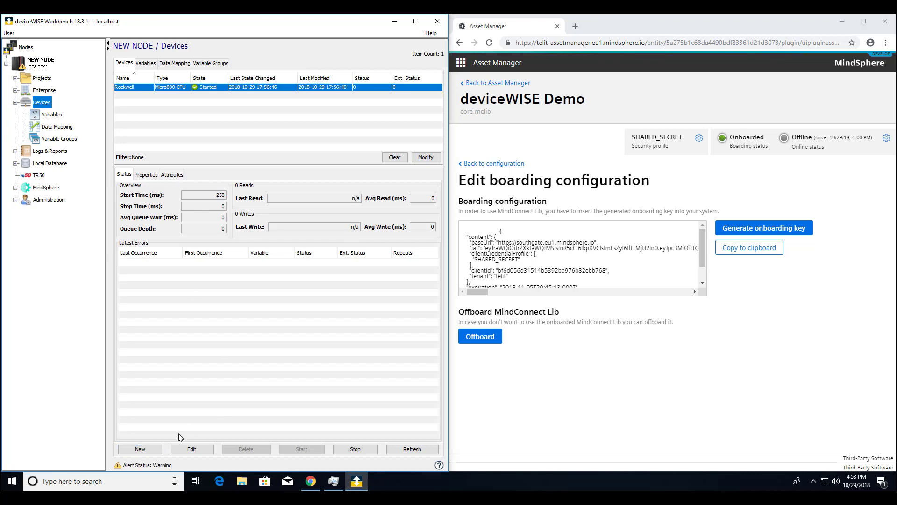
pyautogui.click(141, 449)
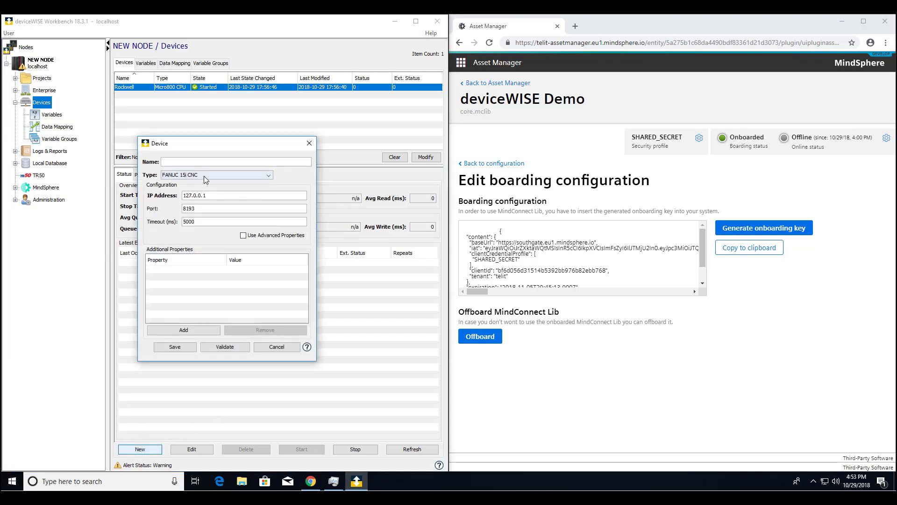
pyautogui.click(203, 175)
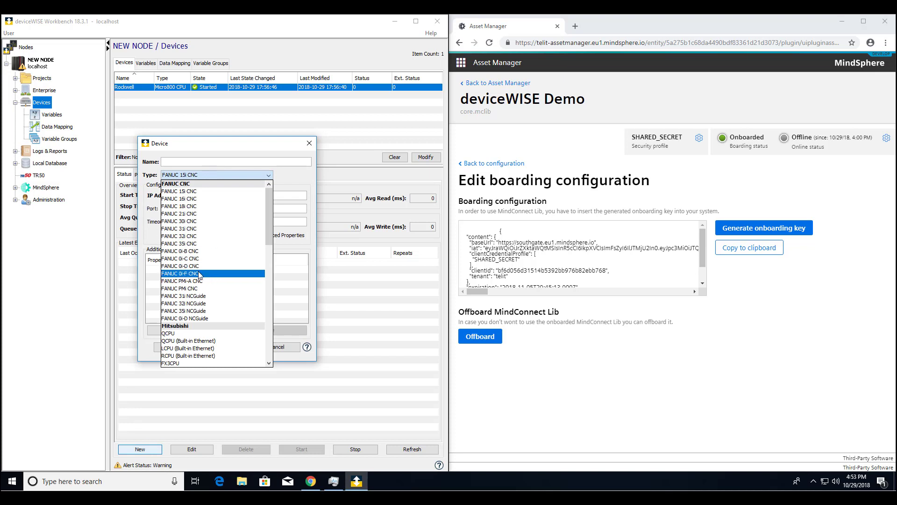
pyautogui.click(198, 273)
pyautogui.click(188, 161)
pyautogui.write('FANU')
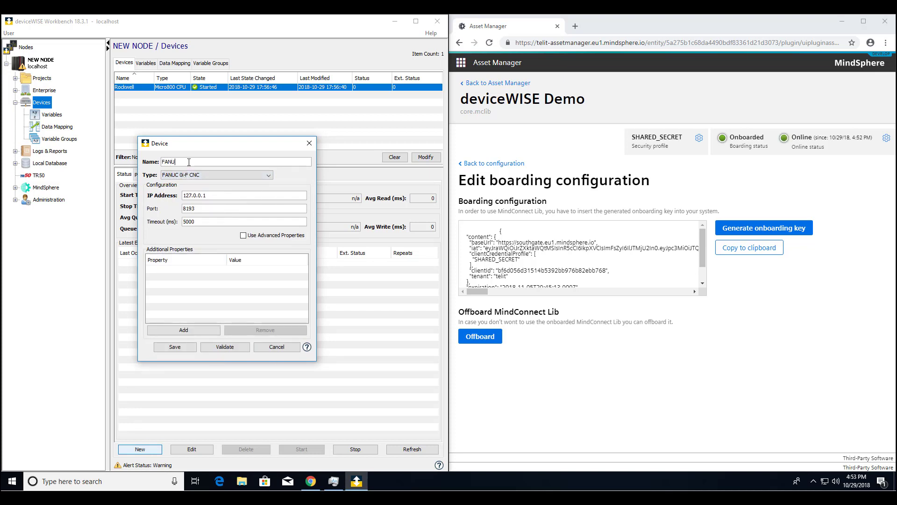
pyautogui.write('C CNC')
# Set the new device's IP address to 172.27.9.99.
pyautogui.press('Tab')
pyautogui.press('Tab')
pyautogui.write('192')
pyautogui.write('72.26')
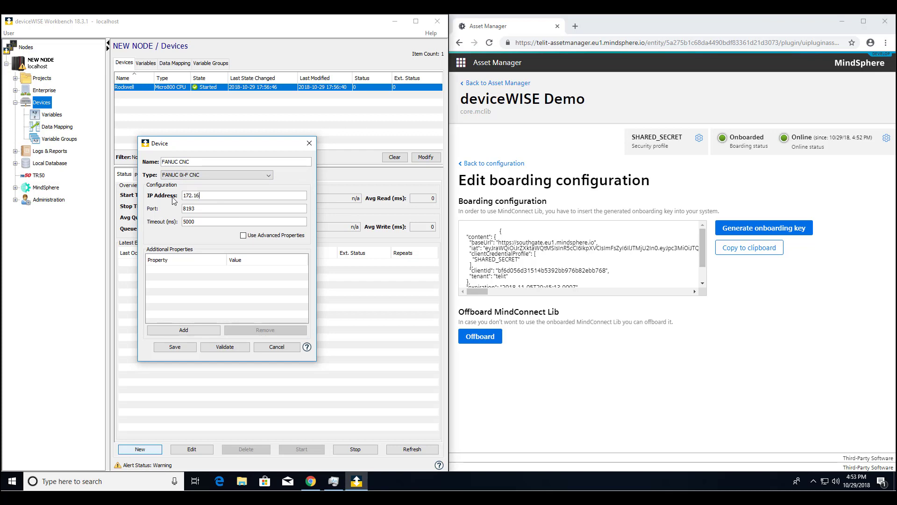
pyautogui.press('BackSpace')
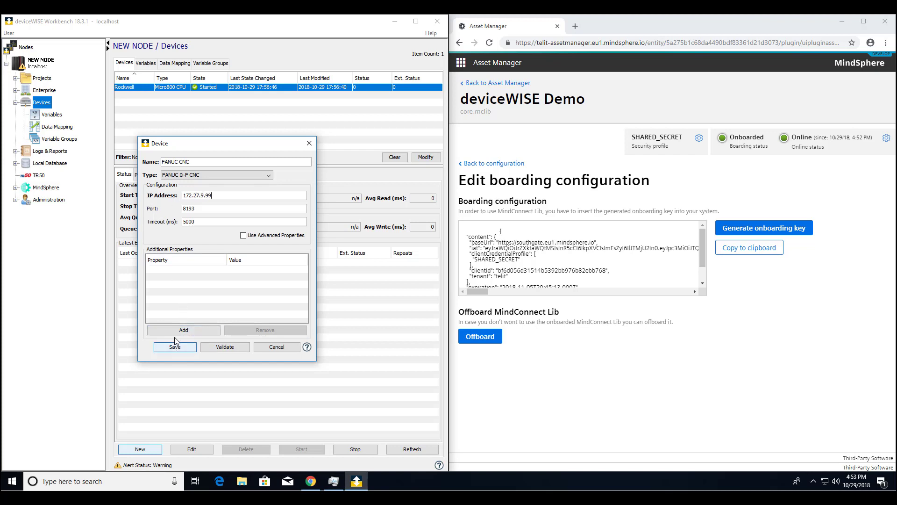
# Enable the device's advanced properties, set Parameters, Macros and P Macros to True, and save the device.
pyautogui.click(243, 235)
pyautogui.click(209, 235)
pyautogui.click(208, 245)
pyautogui.click(209, 261)
pyautogui.click(209, 270)
pyautogui.click(208, 287)
pyautogui.click(208, 296)
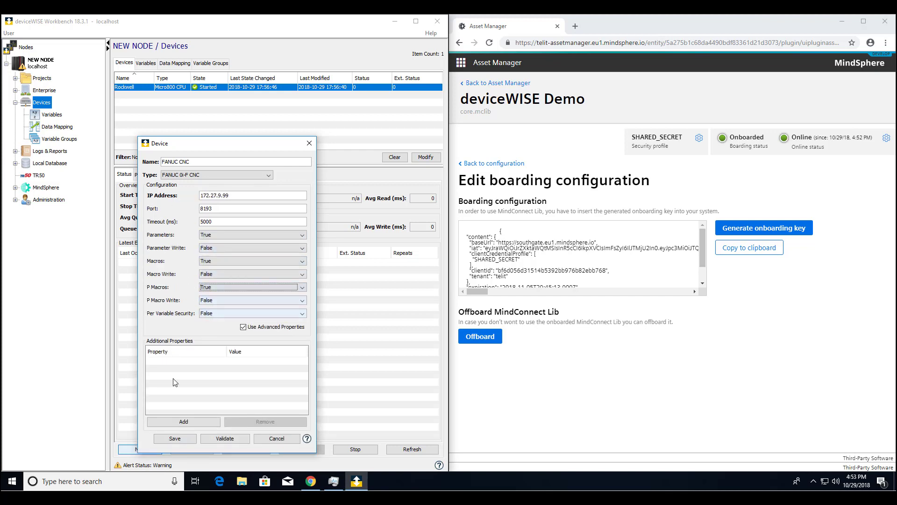
pyautogui.click(169, 439)
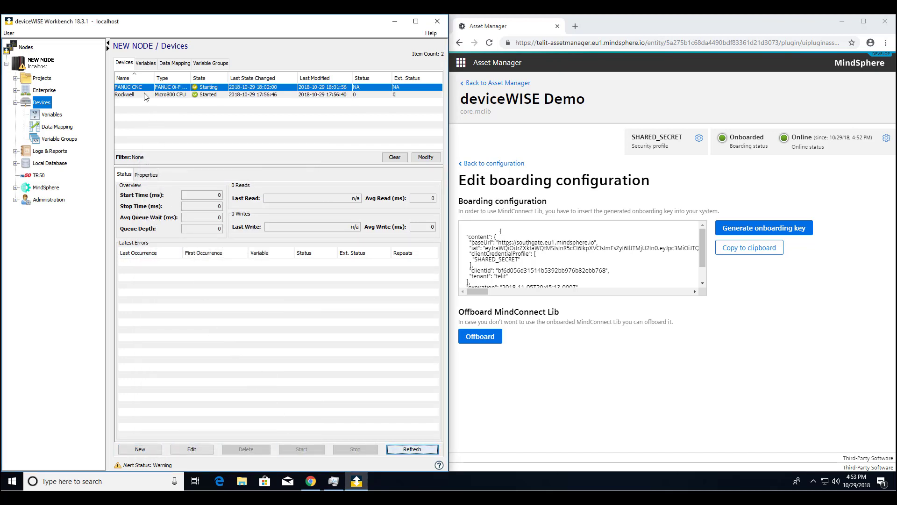
# Browse the FANUC CNC device's variables and read the values from Main Program Number through Servo Z.
pyautogui.click(146, 62)
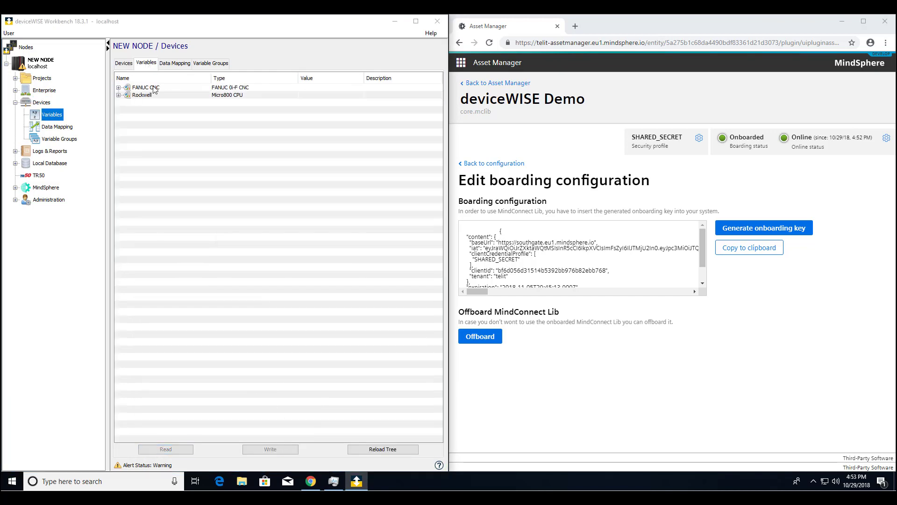
pyautogui.click(119, 88)
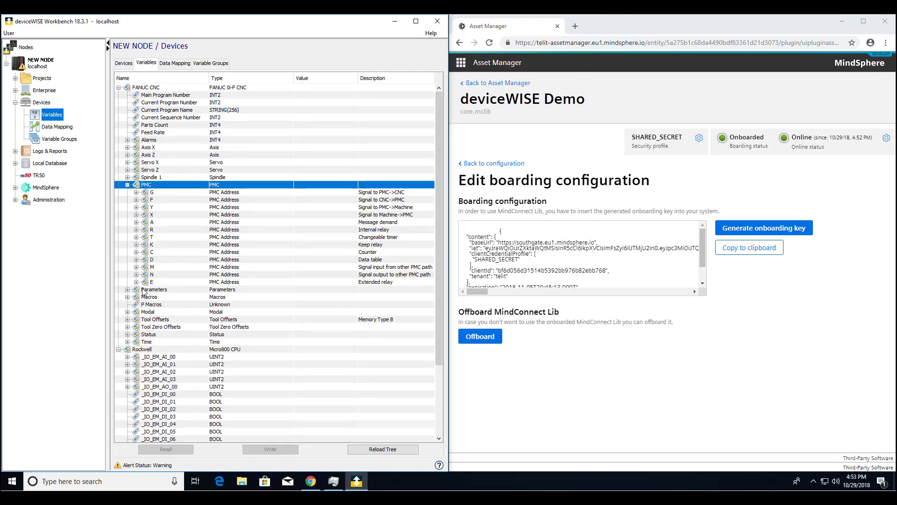
pyautogui.moveTo(159, 94); pyautogui.dragTo(154, 169)
pyautogui.click(166, 449)
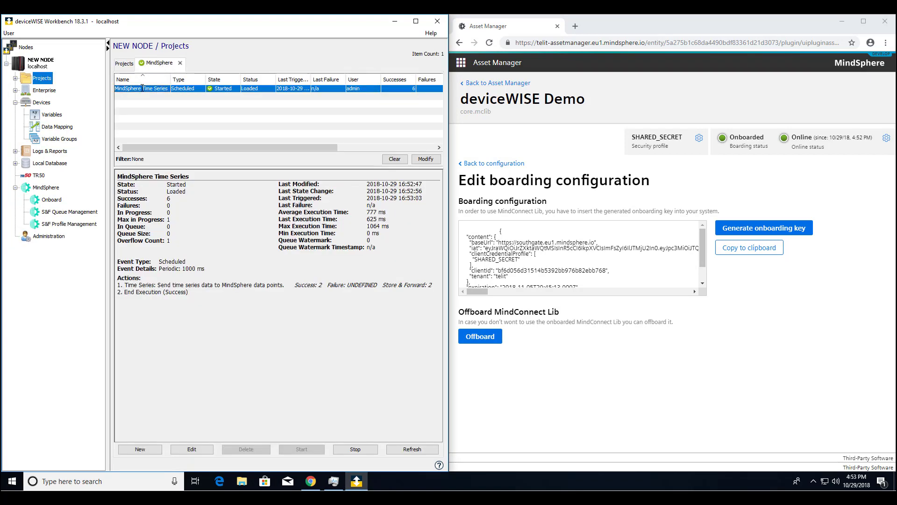
# In the MindSphere Time Series trigger, insert a second MindSphere Time Series action between the existing one and End Execution.
pyautogui.doubleClick(142, 88)
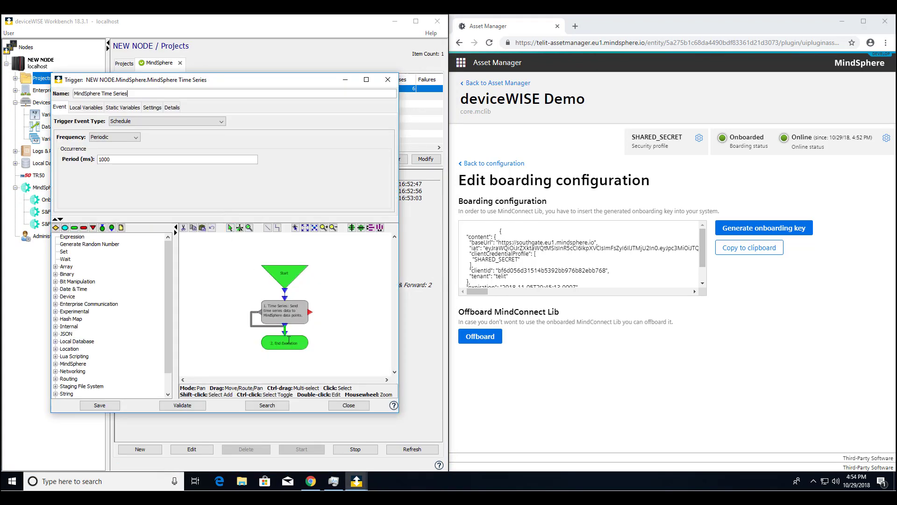
pyautogui.moveTo(289, 343)
pyautogui.mouseDown()
pyautogui.moveTo(286, 365)
pyautogui.moveTo(302, 349)
pyautogui.moveTo(293, 353)
pyautogui.mouseUp()
pyautogui.scroll(-1, 93, 350)
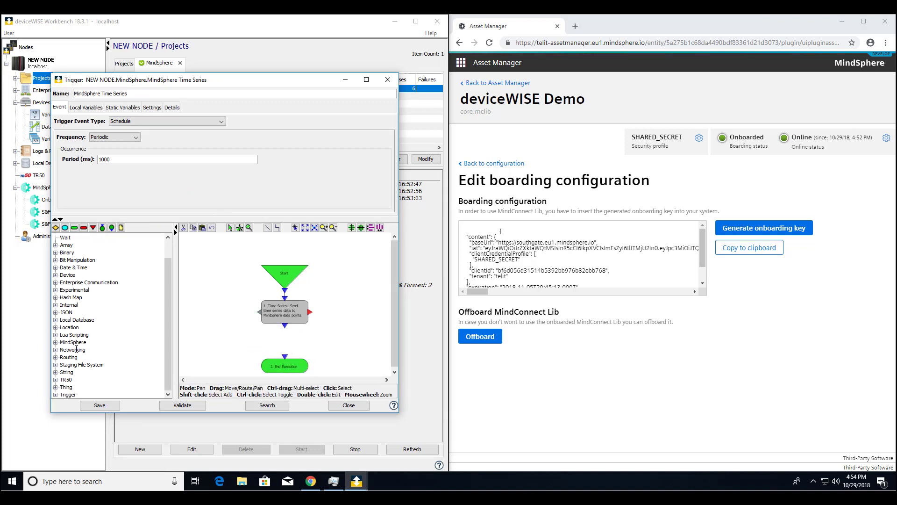
pyautogui.doubleClick(75, 343)
pyautogui.click(82, 357)
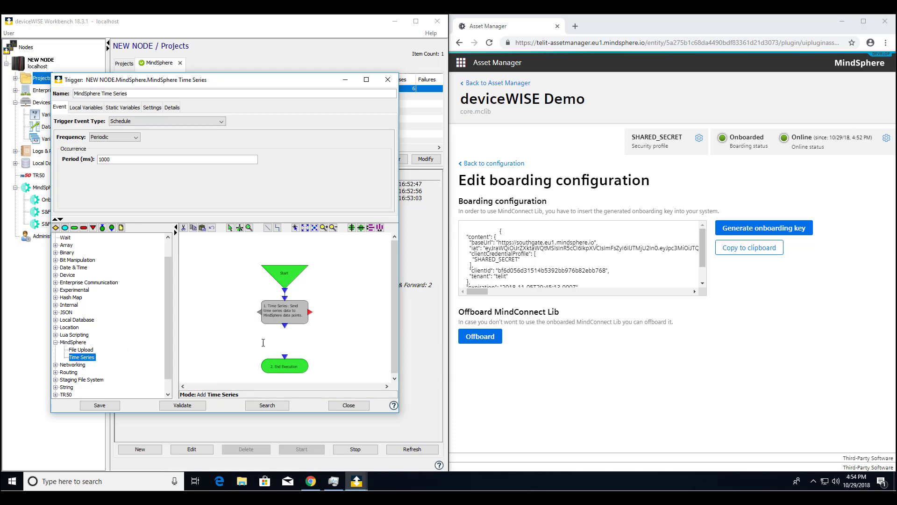
pyautogui.click(283, 339)
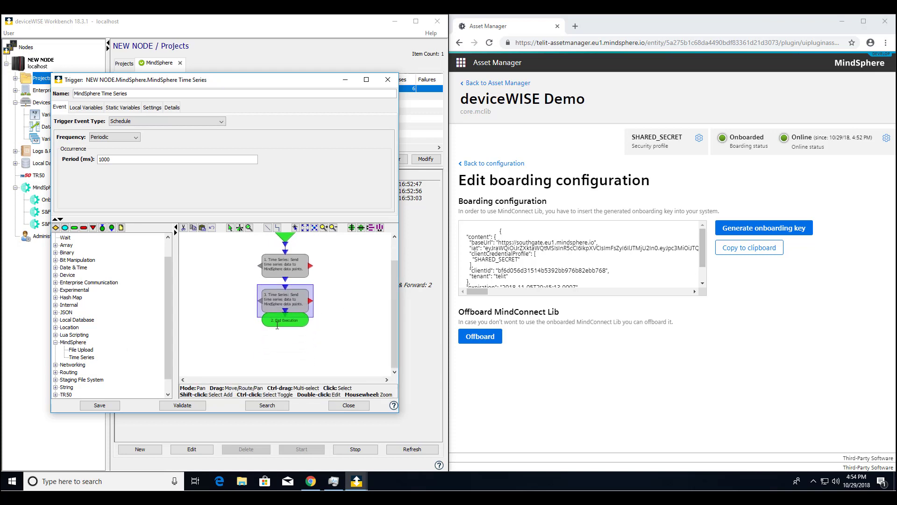
pyautogui.moveTo(286, 322)
pyautogui.mouseDown()
pyautogui.moveTo(286, 341)
pyautogui.moveTo(286, 322)
pyautogui.mouseUp()
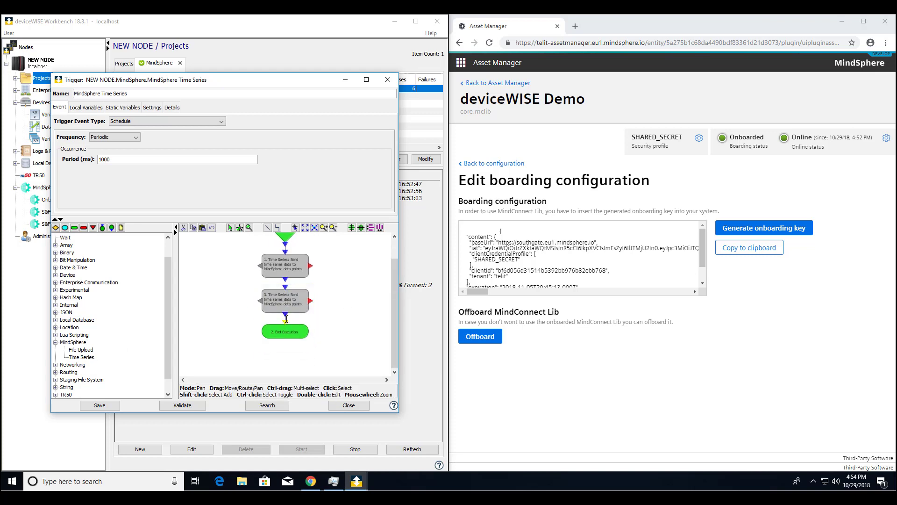
# Route the first Time Series action's success and store-and-forward outputs to the new action, and link the new action to End Execution.
pyautogui.moveTo(285, 279)
pyautogui.mouseDown()
pyautogui.moveTo(273, 319)
pyautogui.moveTo(285, 323)
pyautogui.mouseUp()
pyautogui.moveTo(260, 265); pyautogui.dragTo(287, 290)
pyautogui.click(297, 296)
# Open the new Time Series action's settings and set its datasource to FANUC CNC.
pyautogui.doubleClick(285, 298)
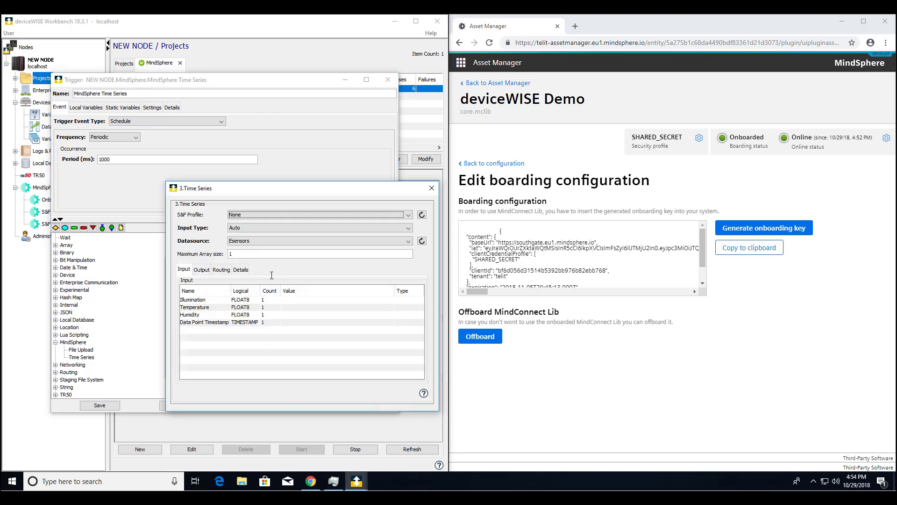
pyautogui.click(246, 242)
pyautogui.click(247, 256)
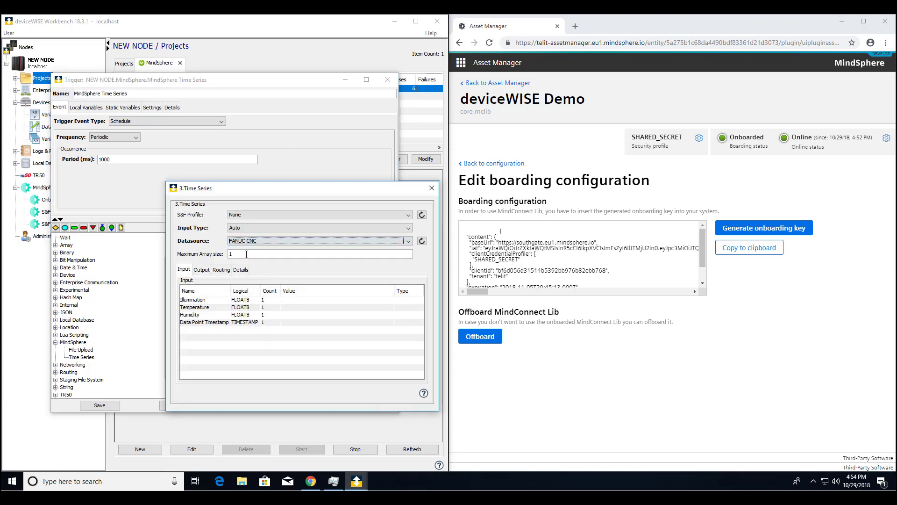
# Map Spindle_1_Spindle_Speed_Param and Spindle_1_Spindle_Speed_Motor to the matching FANUC CNC Spindle 1 variables, Spindle Speed Param and Spindle Speed Motor.
pyautogui.click(383, 299)
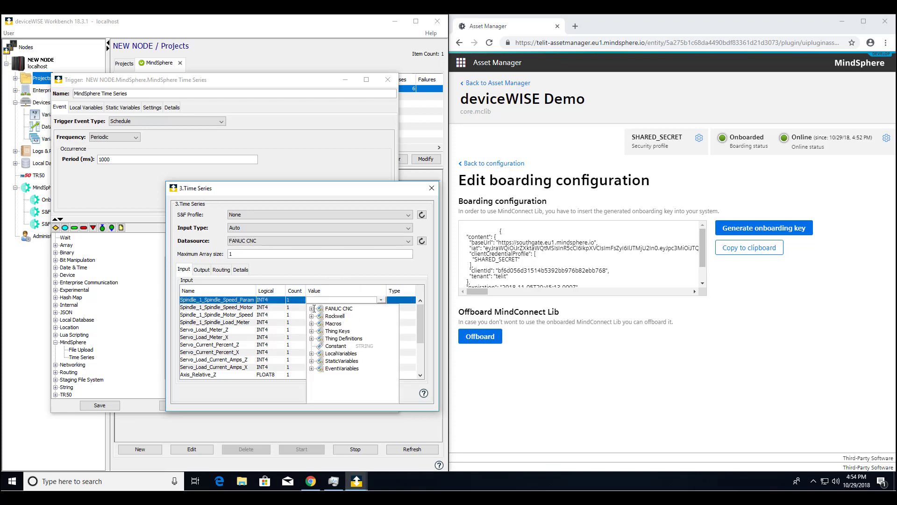
pyautogui.click(312, 308)
pyautogui.scroll(-1, 355, 367)
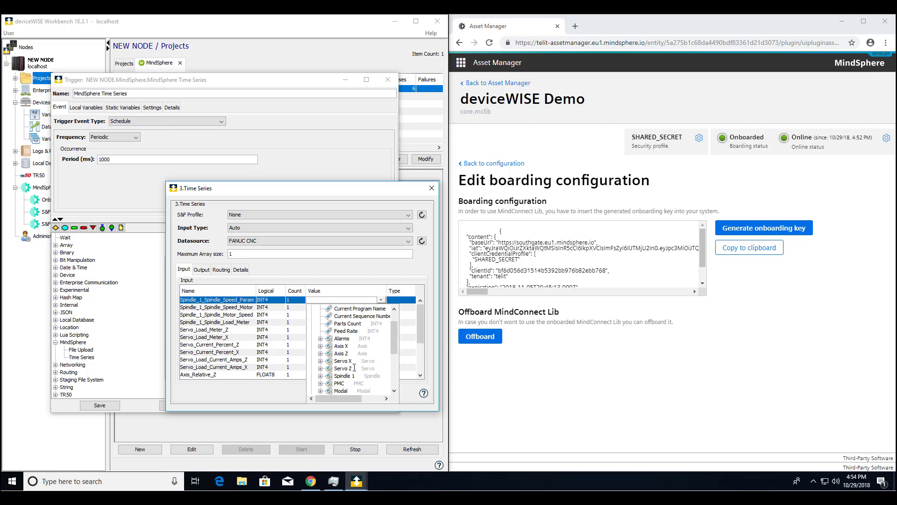
pyautogui.click(320, 376)
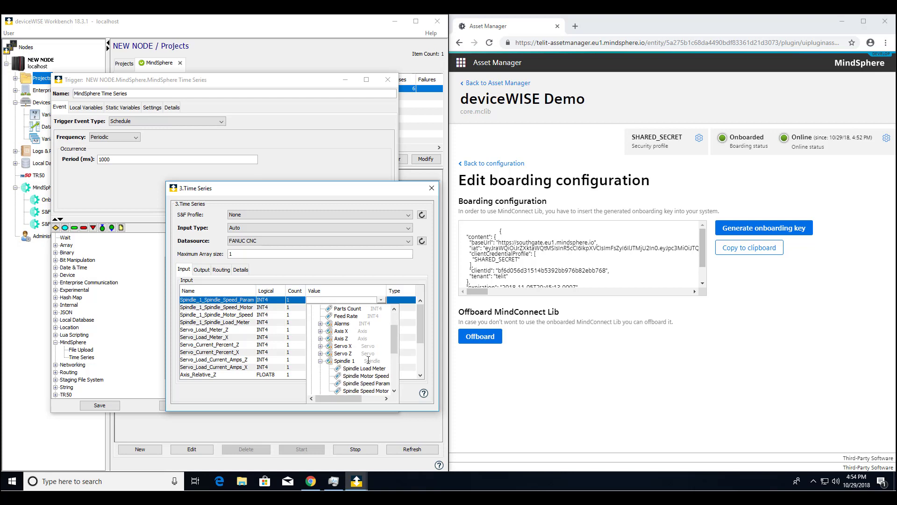
pyautogui.click(374, 383)
pyautogui.click(382, 307)
pyautogui.click(382, 306)
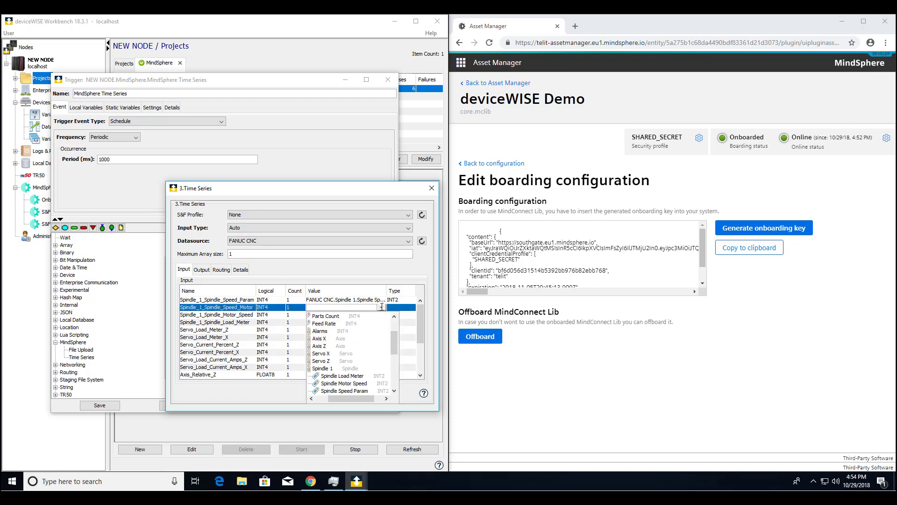
pyautogui.scroll(-1, 364, 387)
pyautogui.click(362, 376)
# Map Spindle_1_Spindle_Motor_Speed and Spindle_1_Spindle_Load_Meter to the Spindle 1 variables Spindle Motor Speed and Spindle Load Meter.
pyautogui.click(381, 315)
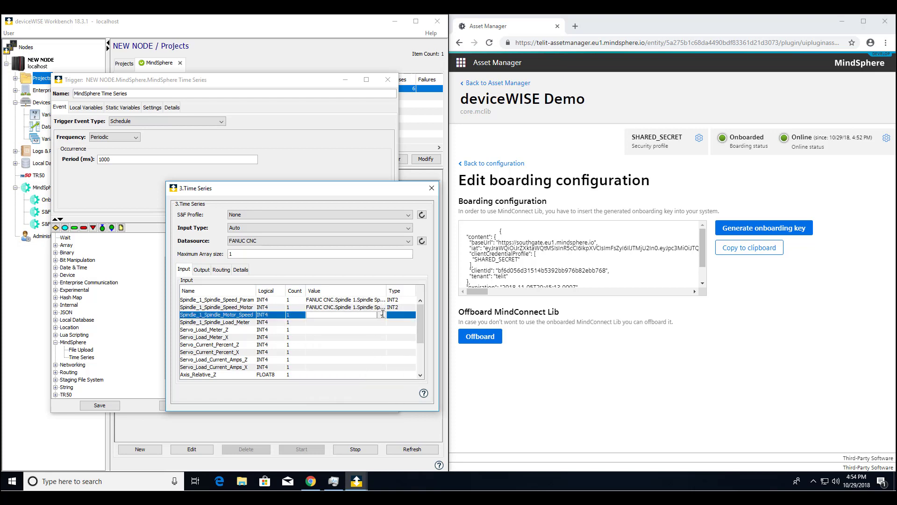
pyautogui.click(381, 314)
pyautogui.click(367, 368)
pyautogui.click(382, 323)
pyautogui.click(365, 368)
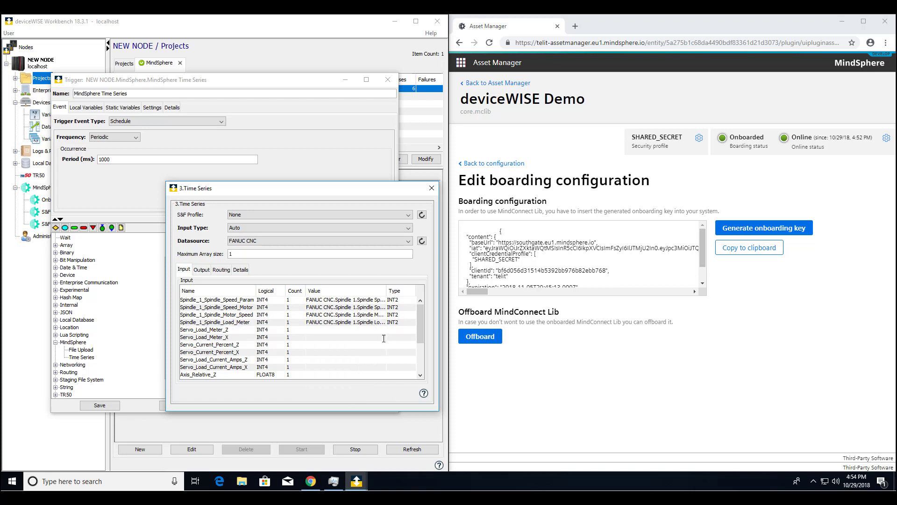
# Map Servo_Load_Meter_Z, Servo_Current_Percent_Z and Servo_Load_Current_Amps_Z to the Servo Z variables Servo Load Meter, Load Current % and Load Current Amps.
pyautogui.click(382, 329)
pyautogui.moveTo(345, 399); pyautogui.dragTo(330, 399)
pyautogui.click(321, 368)
pyautogui.click(320, 361)
pyautogui.click(362, 369)
pyautogui.click(382, 344)
pyautogui.click(381, 344)
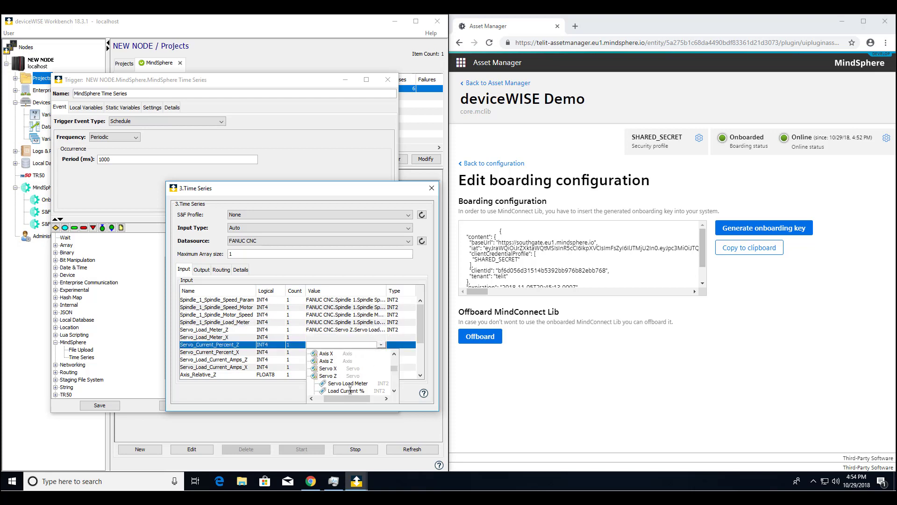
pyautogui.click(357, 382)
pyautogui.click(382, 359)
pyautogui.click(382, 359)
pyautogui.click(356, 390)
# Map Servo_Load_Meter_X, Servo_Current_Percent_X and Servo_Load_Current_Amps_X to the Servo X variables Servo Load Meter, Load Current % and Load Current Amps.
pyautogui.click(381, 337)
pyautogui.click(381, 337)
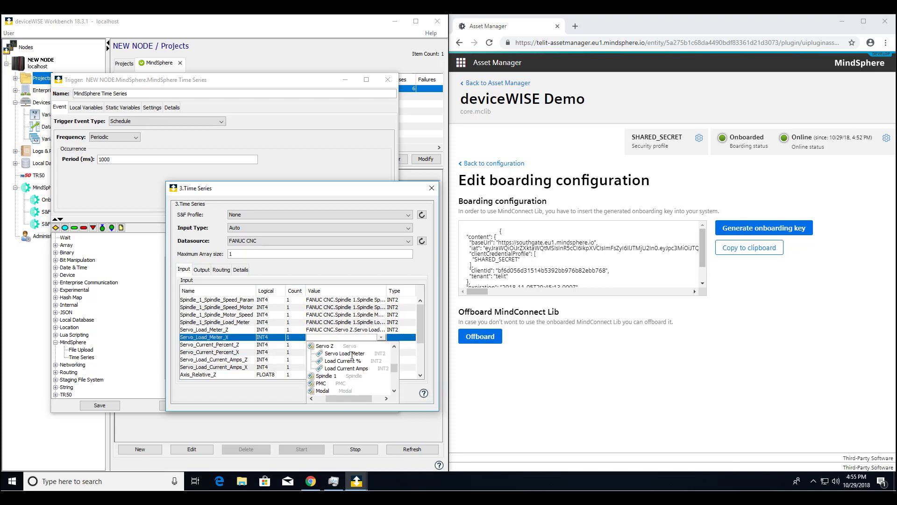
pyautogui.scroll(1, 345, 365)
pyautogui.doubleClick(330, 361)
pyautogui.click(345, 368)
pyautogui.click(383, 352)
pyautogui.click(382, 352)
pyautogui.scroll(-1, 355, 369)
pyautogui.click(351, 368)
pyautogui.click(382, 367)
pyautogui.click(358, 390)
# Map Axis_Relative_Z and Axis_Machine_Z to the FANUC CNC Axis Z variables Relative and Machine.
pyautogui.scroll(-3, 359, 361)
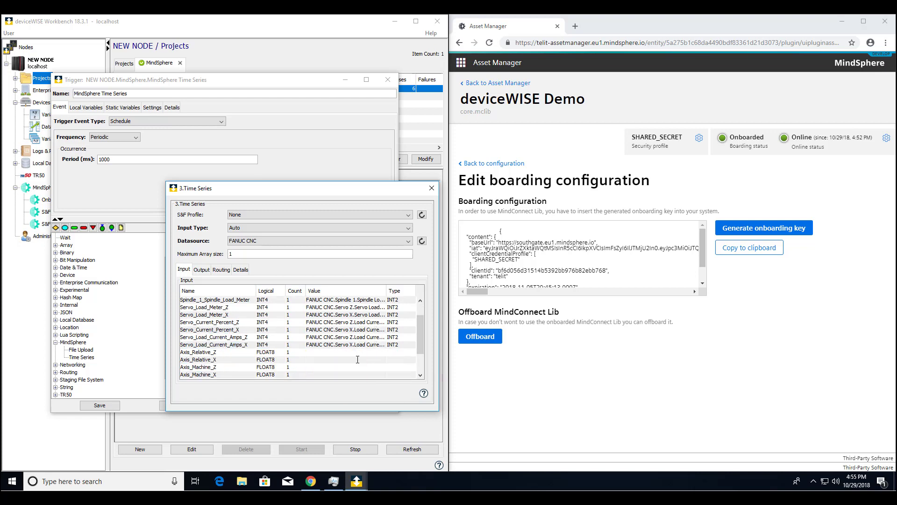
pyautogui.click(382, 315)
pyautogui.scroll(3, 349, 367)
pyautogui.doubleClick(347, 374)
pyautogui.click(345, 384)
pyautogui.click(381, 330)
pyautogui.click(382, 330)
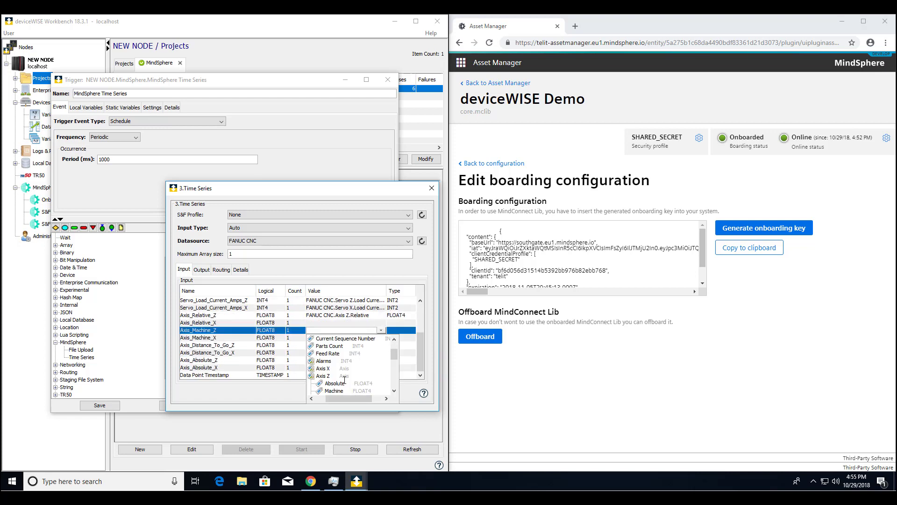
pyautogui.click(344, 391)
# Map Axis_Distance_To_Go_Z and Axis_Absolute_Z to the Axis Z variables Distance To Go and Absolute.
pyautogui.click(382, 345)
pyautogui.click(382, 345)
pyautogui.scroll(-2, 351, 374)
pyautogui.click(349, 376)
pyautogui.click(381, 360)
pyautogui.click(347, 369)
# Map Axis_Distance_To_Go_X, Axis_Machine_X, Axis_Relative_X and Axis_Absolute_X to the Axis X variables Distance To Go, Machine, Relative and Absolute.
pyautogui.click(381, 352)
pyautogui.scroll(1, 343, 368)
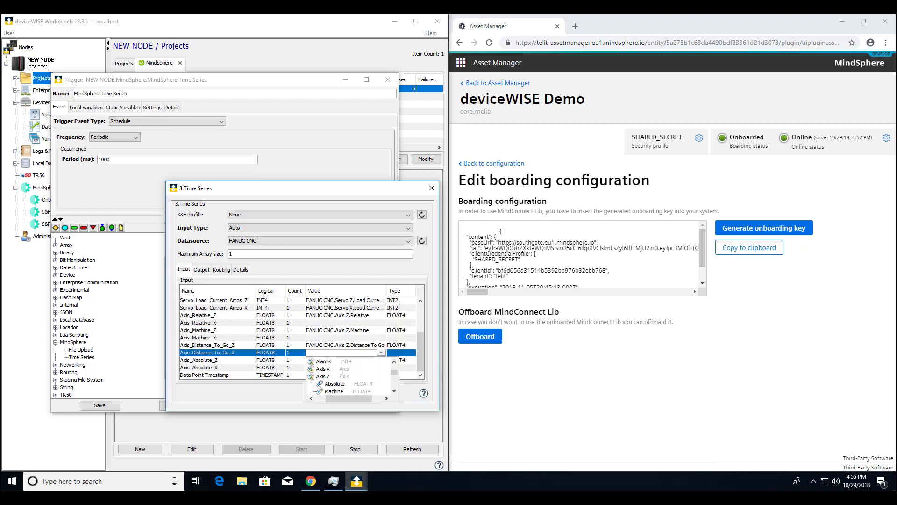
pyautogui.doubleClick(342, 369)
pyautogui.click(344, 391)
pyautogui.click(382, 338)
pyautogui.click(340, 360)
pyautogui.click(381, 323)
pyautogui.click(340, 353)
pyautogui.click(382, 367)
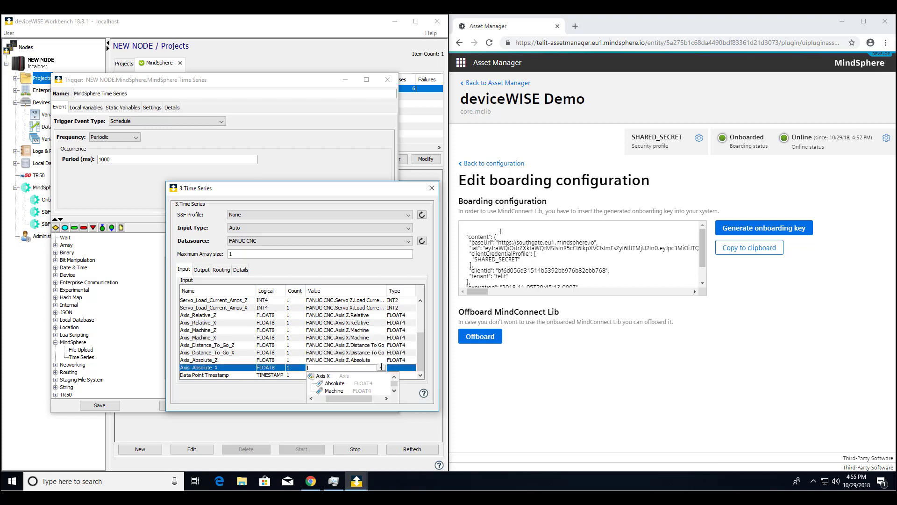
pyautogui.click(345, 383)
# Map the Data Point Timestamp input to the $EVENT_TIME macro.
pyautogui.click(382, 375)
pyautogui.scroll(-3, 347, 386)
pyautogui.scroll(-4, 347, 386)
pyautogui.doubleClick(347, 384)
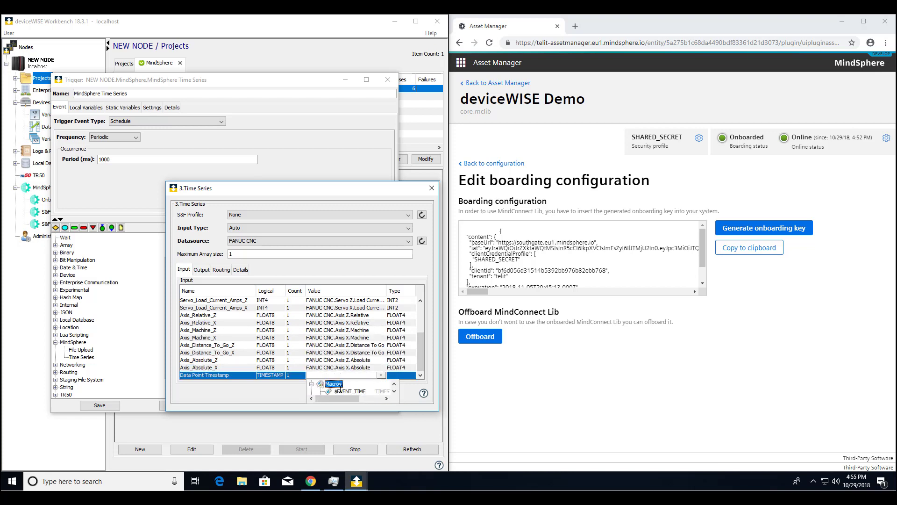
pyautogui.click(346, 391)
# Review the input mappings, close the action's settings, then save the MindSphere Time Series trigger and close its editor.
pyautogui.scroll(3, 384, 341)
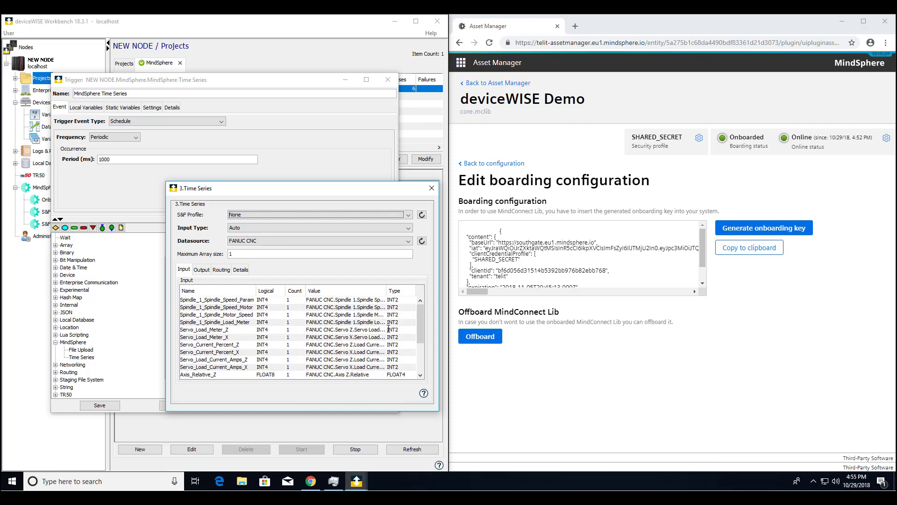
pyautogui.scroll(-3, 384, 341)
pyautogui.scroll(3, 384, 341)
pyautogui.click(430, 189)
pyautogui.click(101, 405)
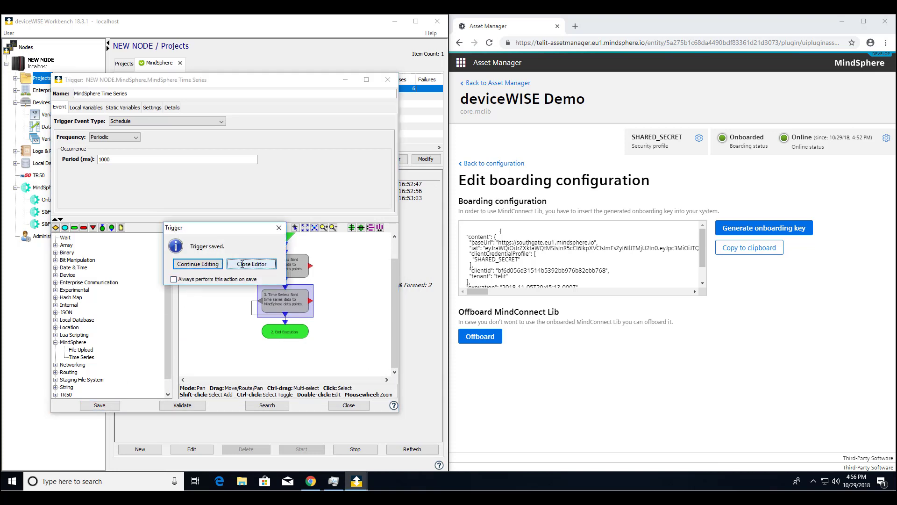
pyautogui.click(248, 264)
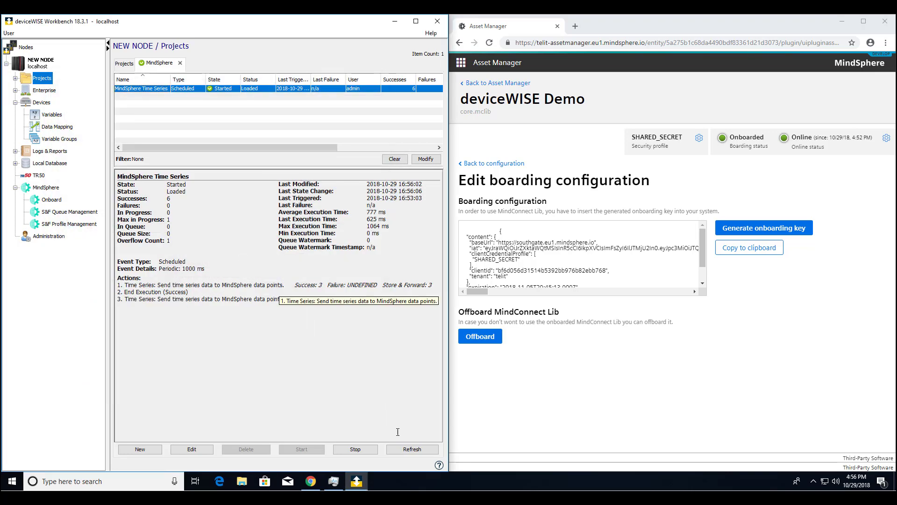
# Refresh the MindSphere Time Series trigger's statistics to check its executions.
pyautogui.click(405, 450)
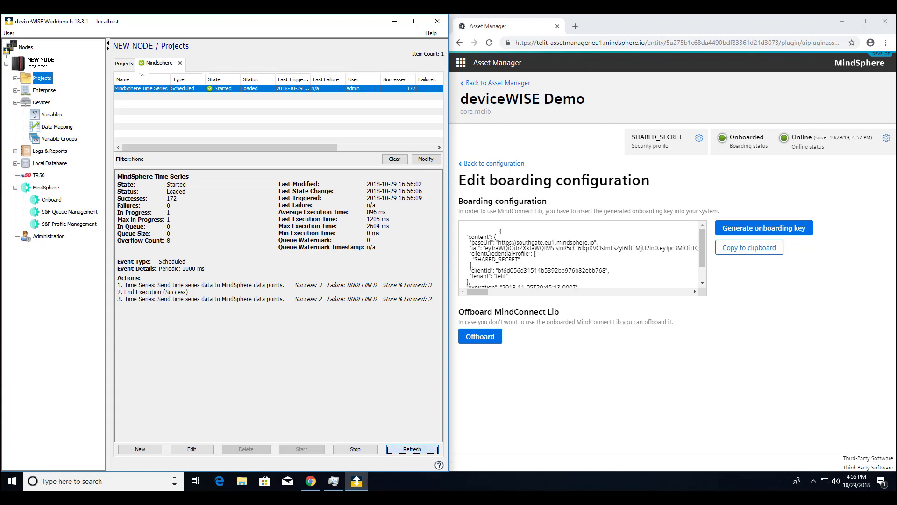
pyautogui.click(405, 449)
# Switch to MindSphere in the browser, open Fleet Manager and display the AB Micro820 asset's RW_Micro800_Analog_Out aspect.
pyautogui.click(468, 63)
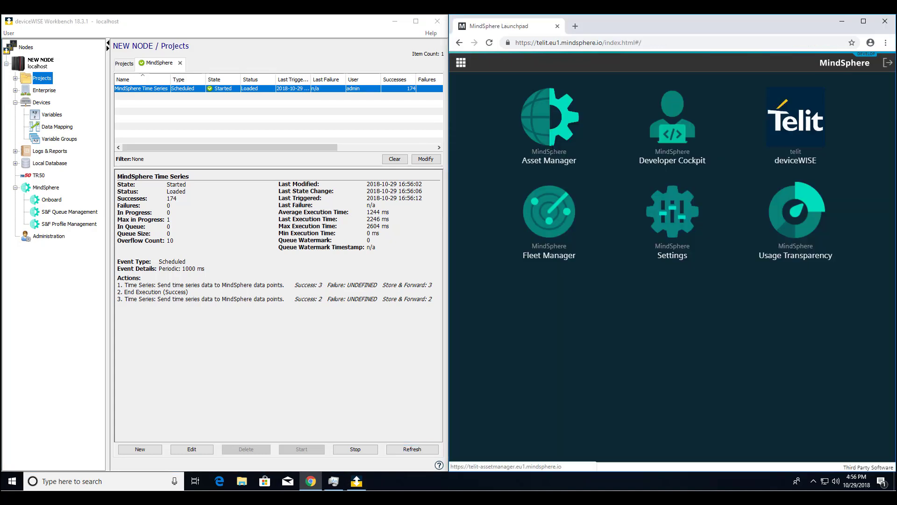
pyautogui.click(553, 201)
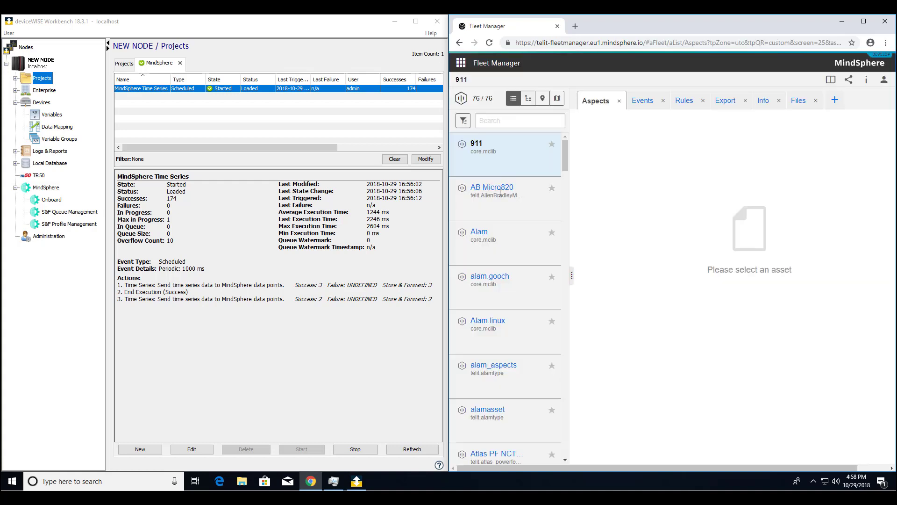
pyautogui.click(497, 194)
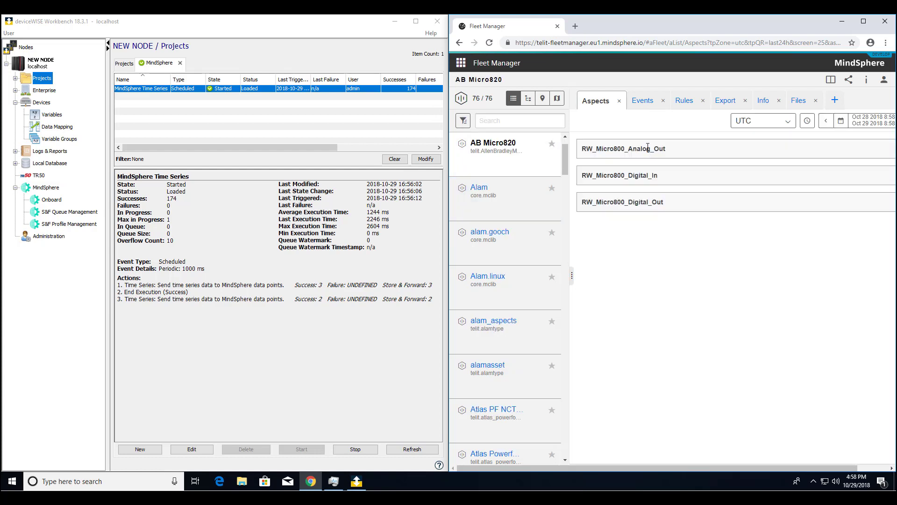
pyautogui.click(648, 148)
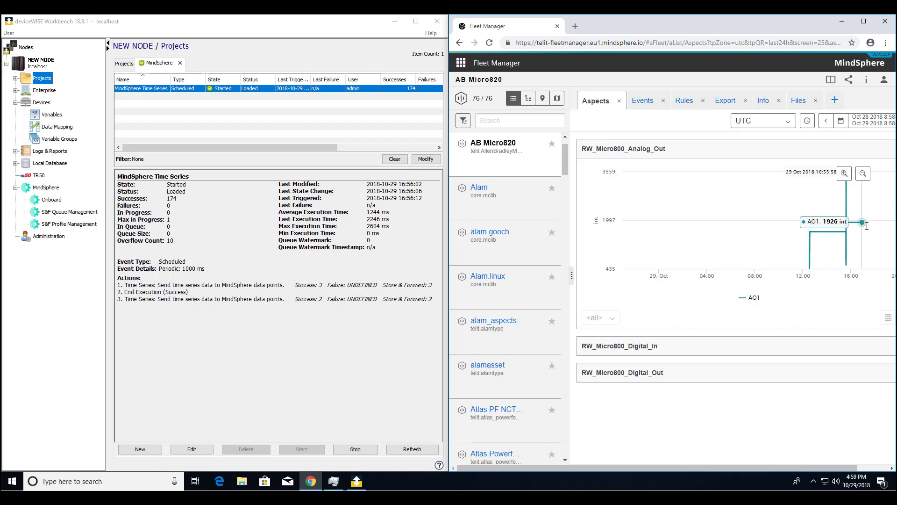
# Set the chart's custom time range to October 29, 2018, from 04:58 PM to 05:58 PM, and inspect the analog output data.
pyautogui.click(841, 120)
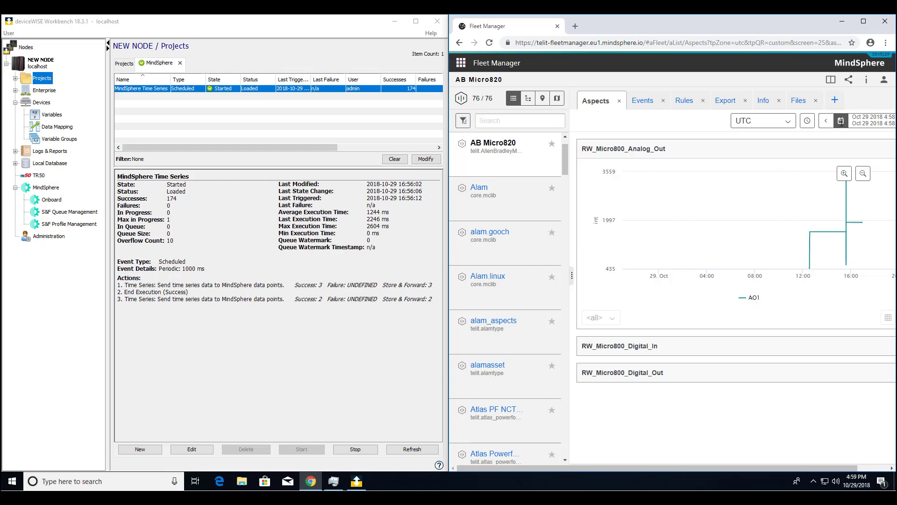
pyautogui.click(841, 124)
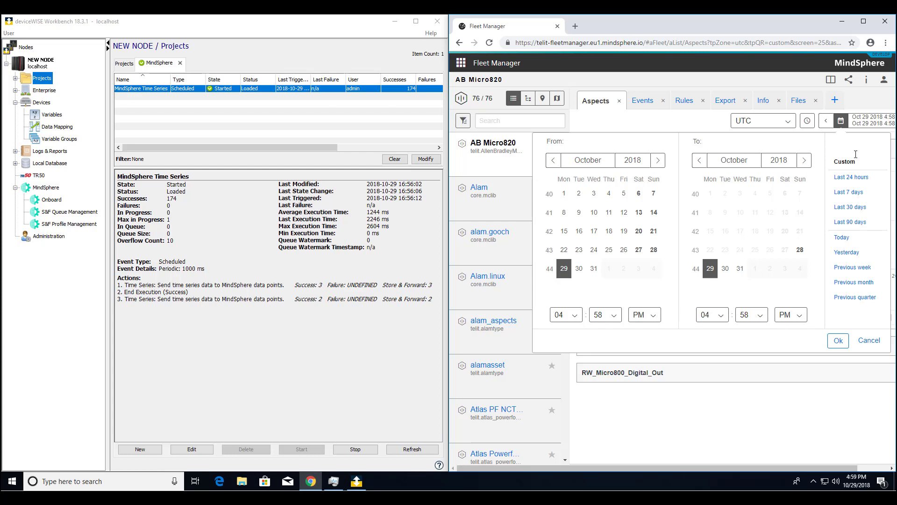
pyautogui.click(709, 314)
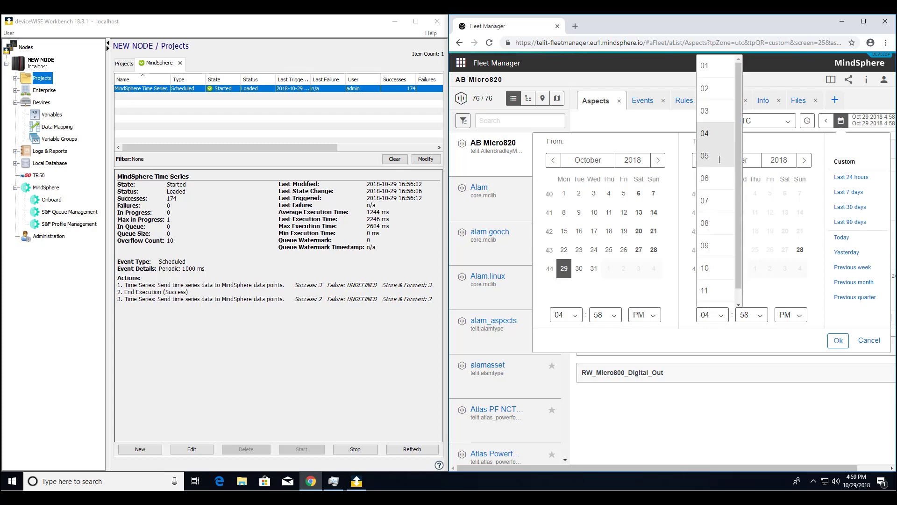
pyautogui.click(831, 339)
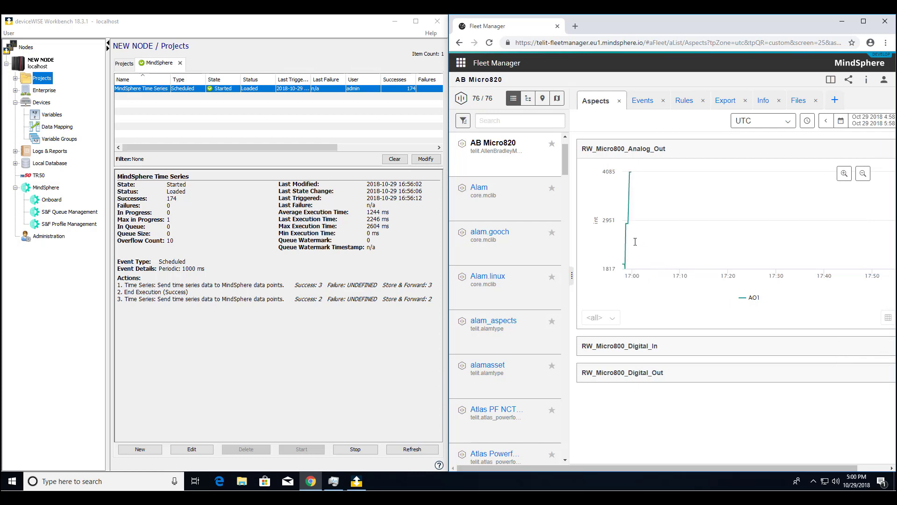
pyautogui.moveTo(635, 242)
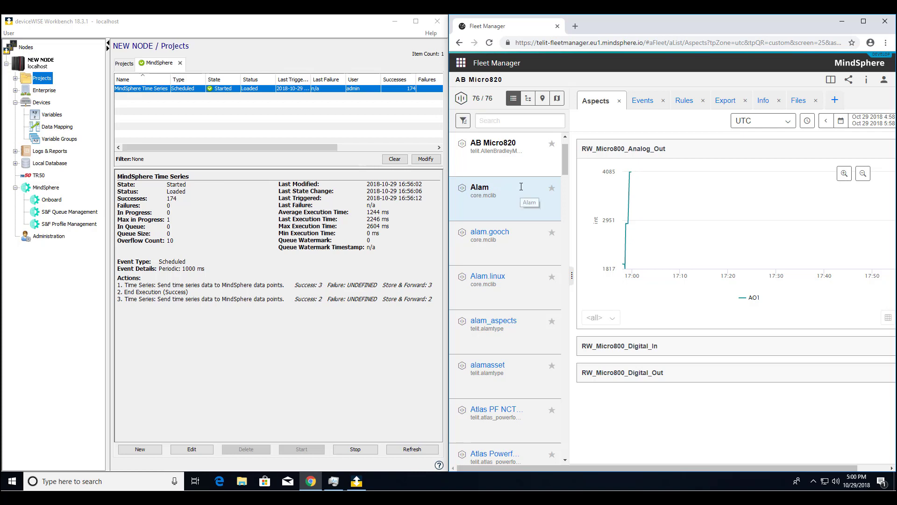
# Search the asset list for "fanuc" and open the FANUC CNC asset's aspects.
pyautogui.click(520, 120)
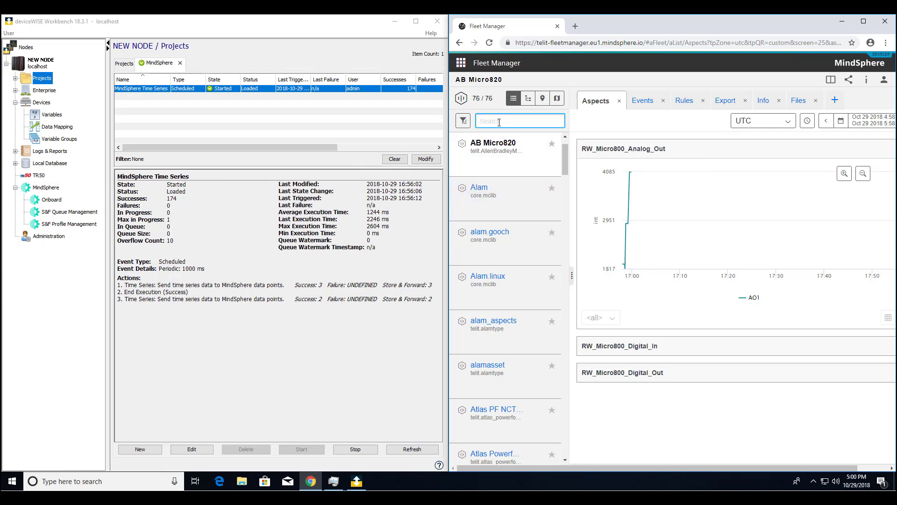
pyautogui.write('fanuc')
pyautogui.press('Return')
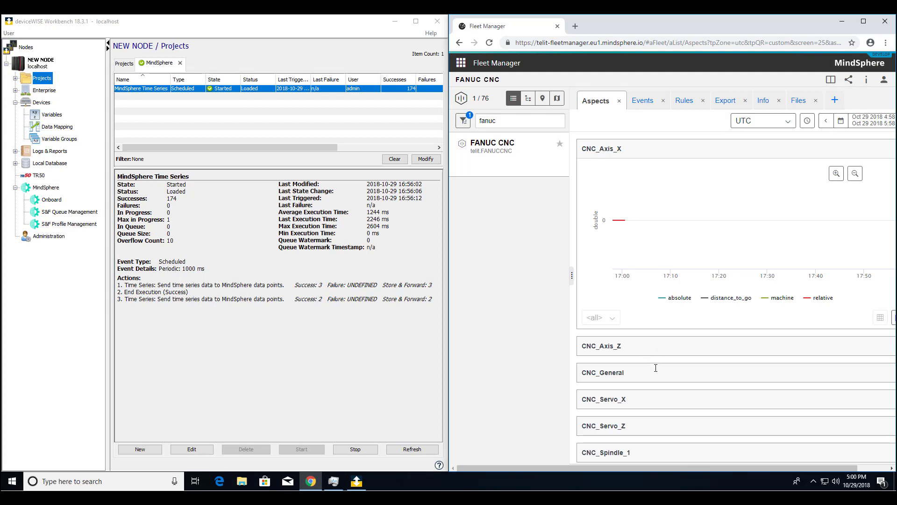
# Expand the CNC_Servo_Z and CNC_Spindle_1 aspects and examine their data points in the time series charts.
pyautogui.scroll(-1, 657, 374)
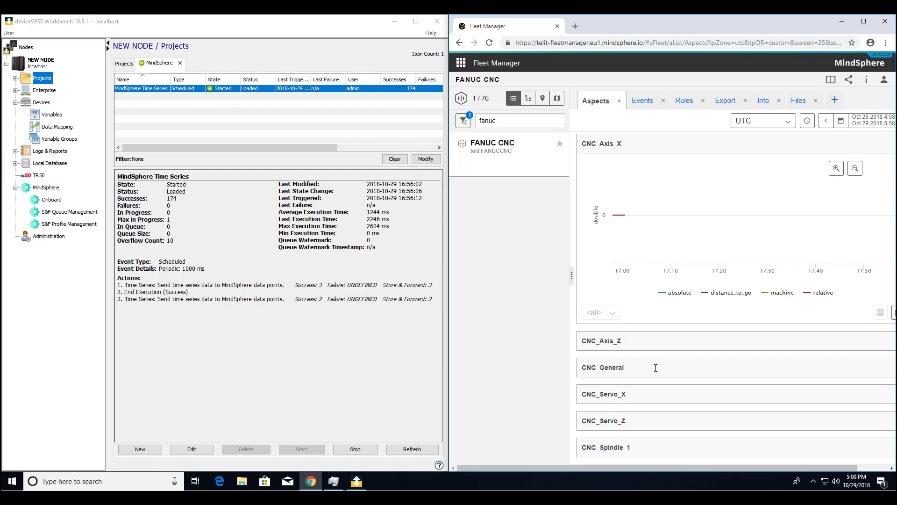
pyautogui.click(655, 421)
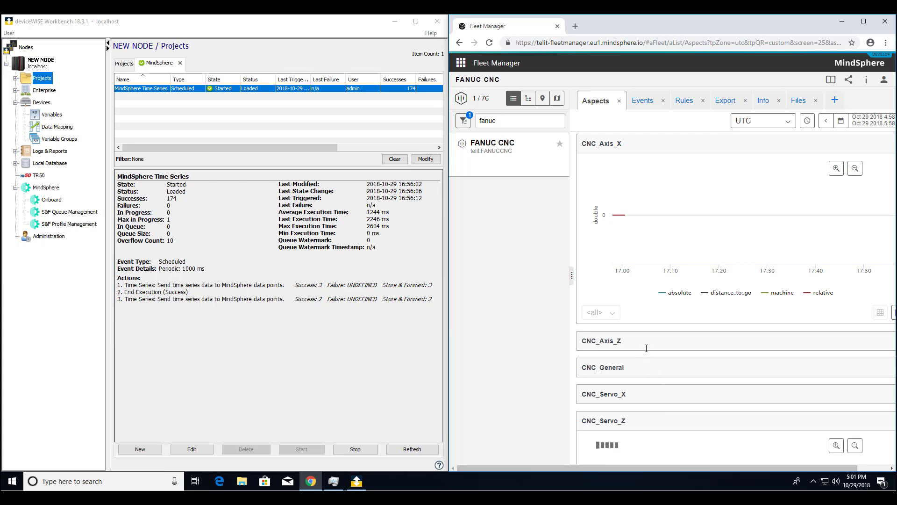
pyautogui.scroll(-7, 646, 348)
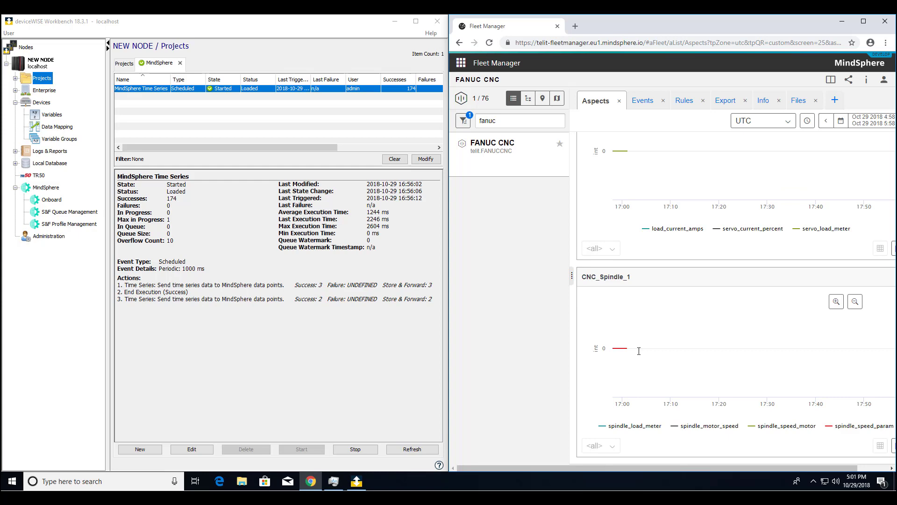
pyautogui.moveTo(631, 349)
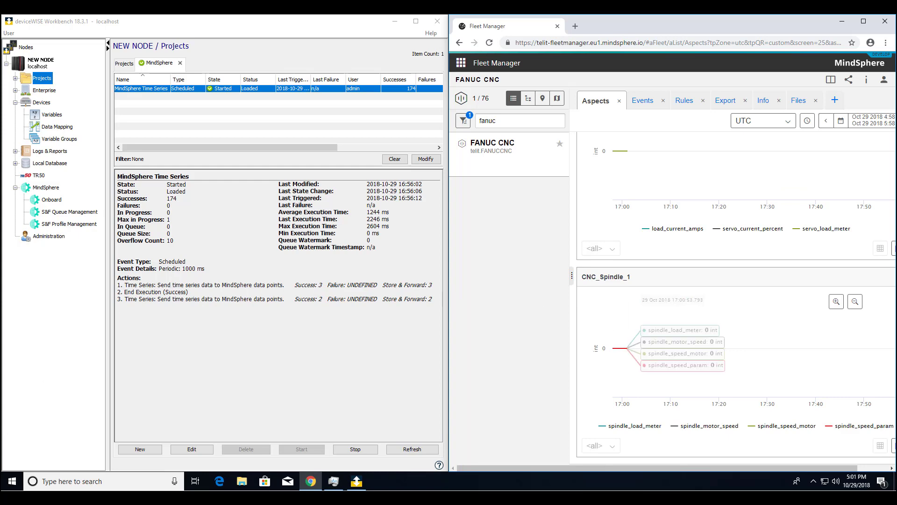